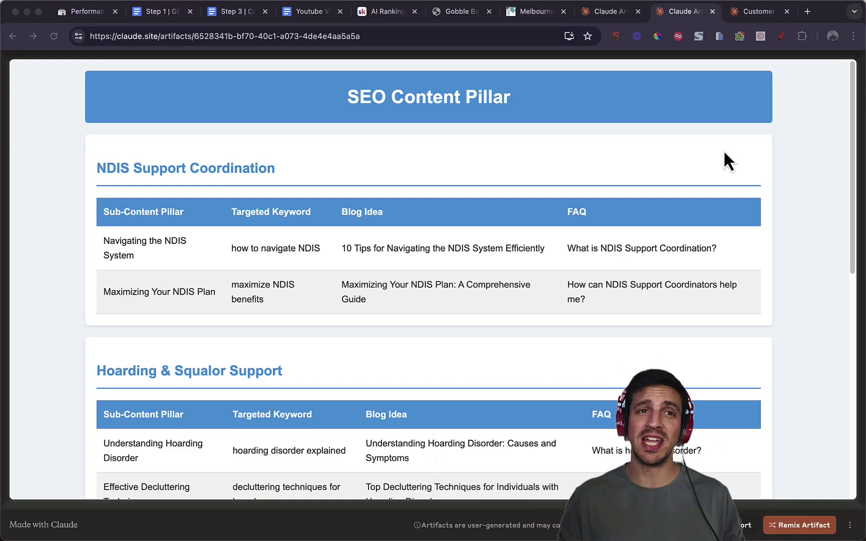
Step: Bring up the Customer Persona artifact from the first Claude Artifact browser tab
{"action": "left_click", "coordinate": [627, 13]}
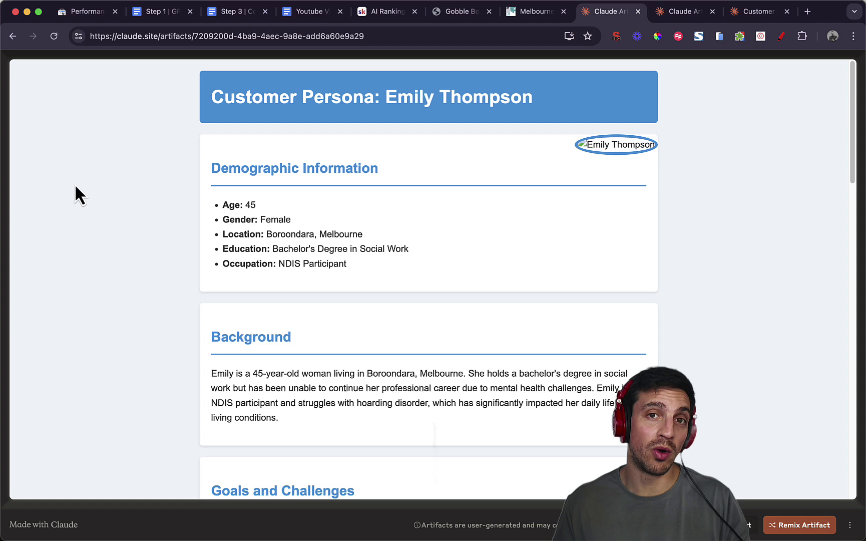
Step: Review the blog's last-12-months Search Console performance chart, then move to the AI Ranking Skool community
{"action": "left_click", "coordinate": [69, 18]}
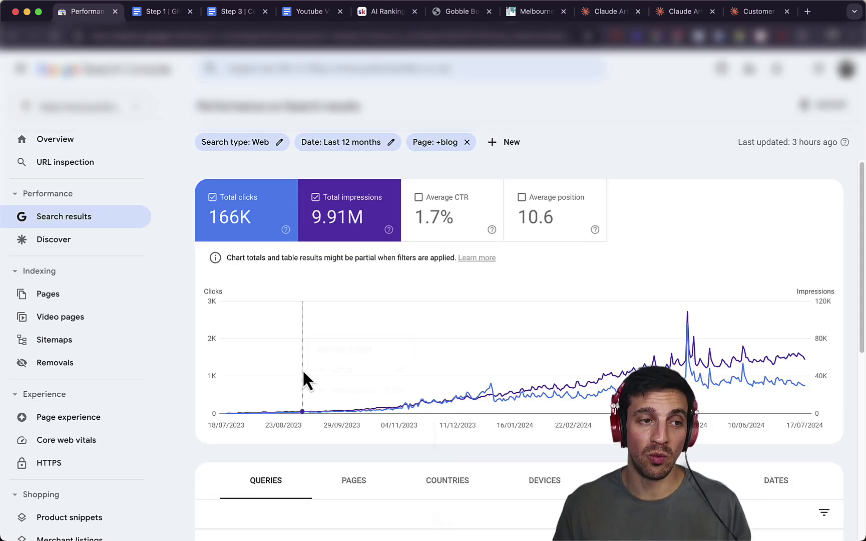
{"action": "mouse_move", "coordinate": [302, 371]}
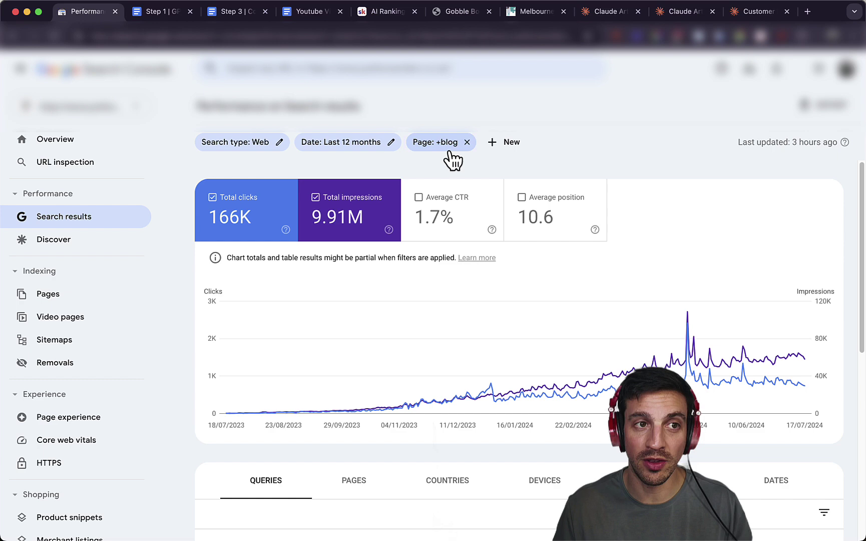
{"action": "mouse_move", "coordinate": [593, 234]}
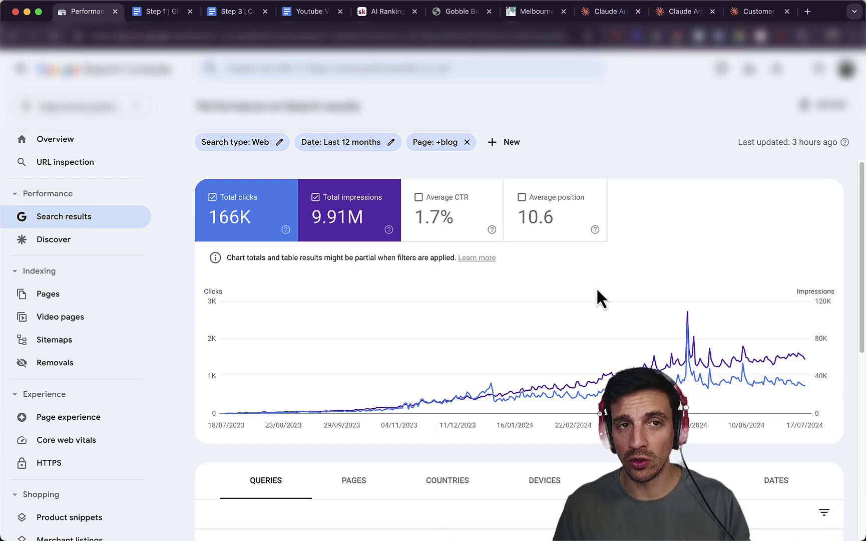
{"action": "mouse_move", "coordinate": [476, 390]}
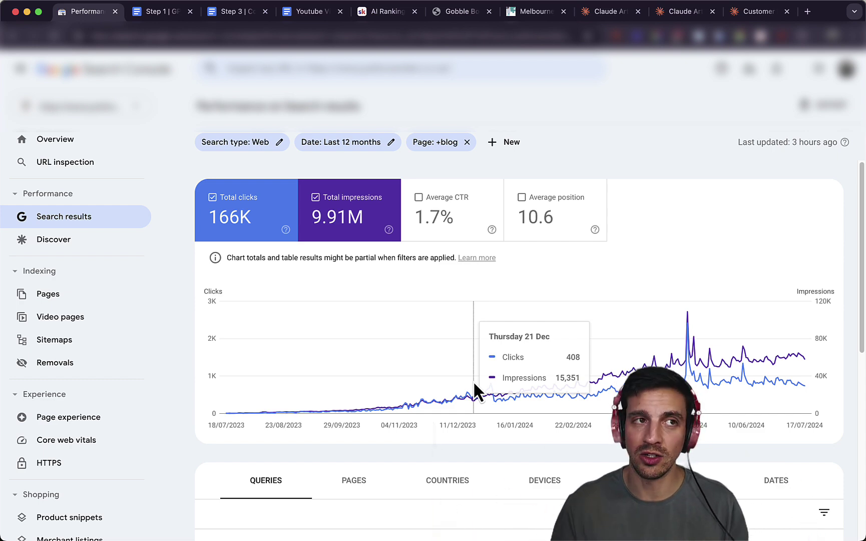
{"action": "left_click", "coordinate": [380, 12]}
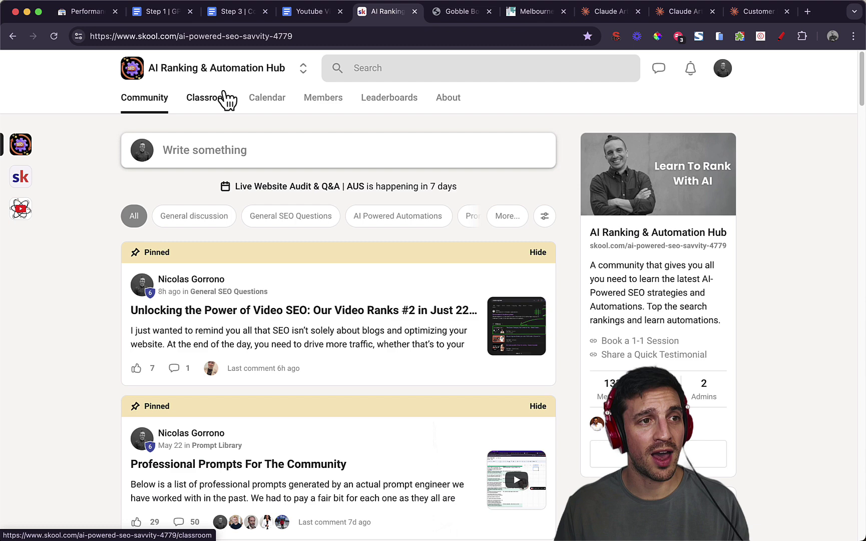
Step: Browse the Skool Classroom and July 2024 Calendar, then switch to the My Inclusion homepage
{"action": "left_click", "coordinate": [225, 97]}
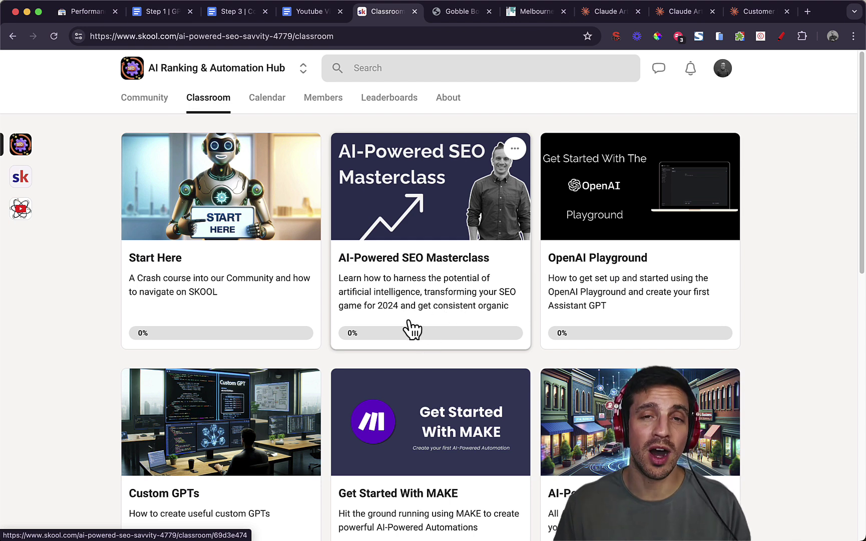
{"action": "left_click", "coordinate": [283, 102]}
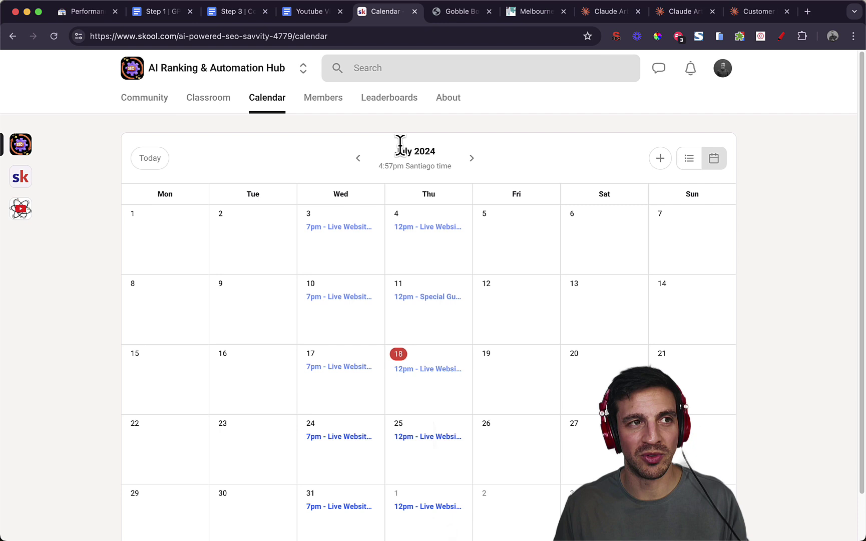
{"action": "left_click", "coordinate": [514, 17]}
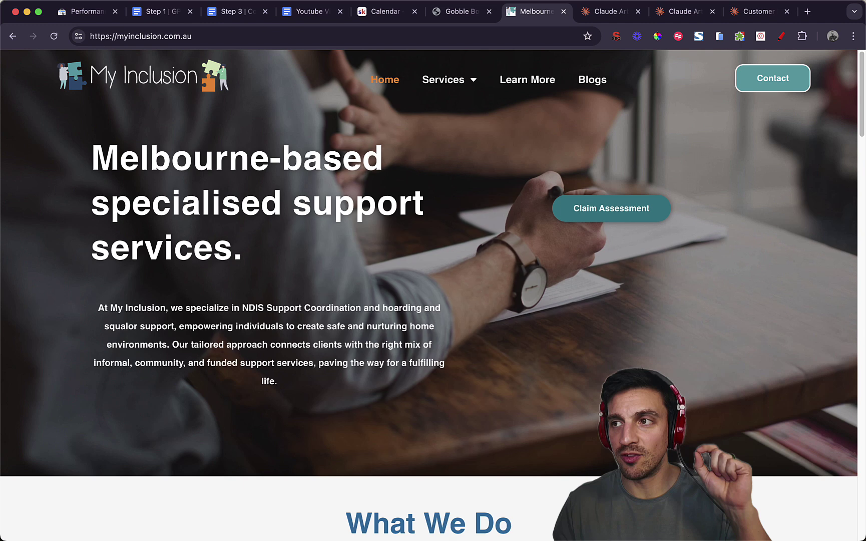
Step: Bring the ChatGPT desktop app's Customer Persona Generator to the front
{"action": "key", "text": "super+Tab"}
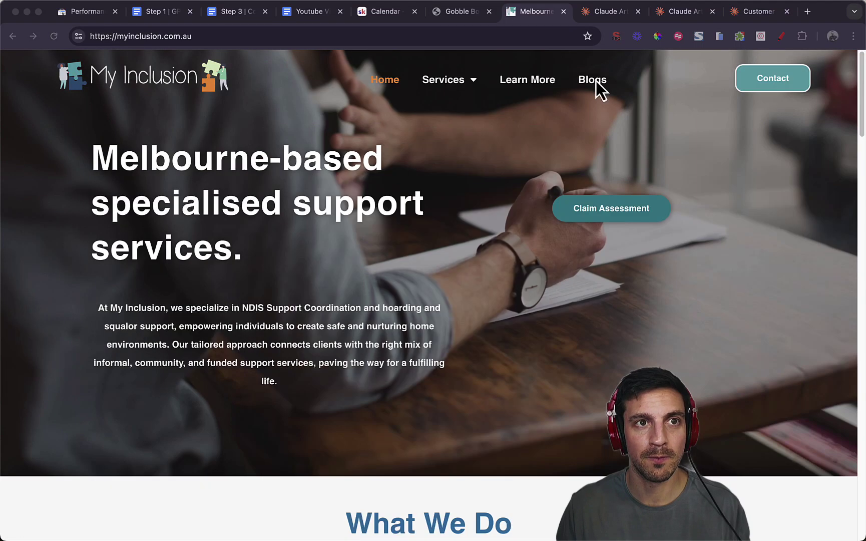
Step: Select the myinclusion.com.au address in Chrome's address bar
{"action": "left_click", "coordinate": [291, 36]}
{"action": "key", "text": "super+c"}
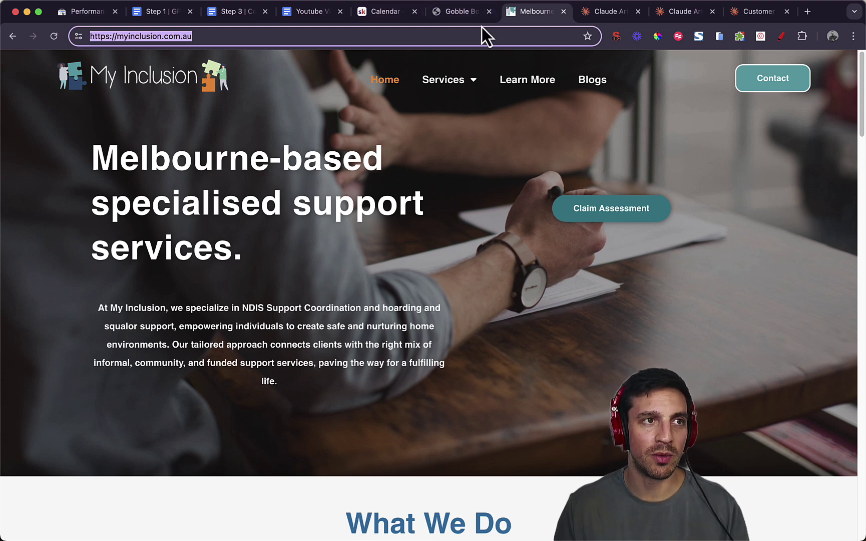
Step: Paste the My Inclusion URL into Gobble Bot and scrape the site into 60,699 characters
{"action": "left_click", "coordinate": [468, 15]}
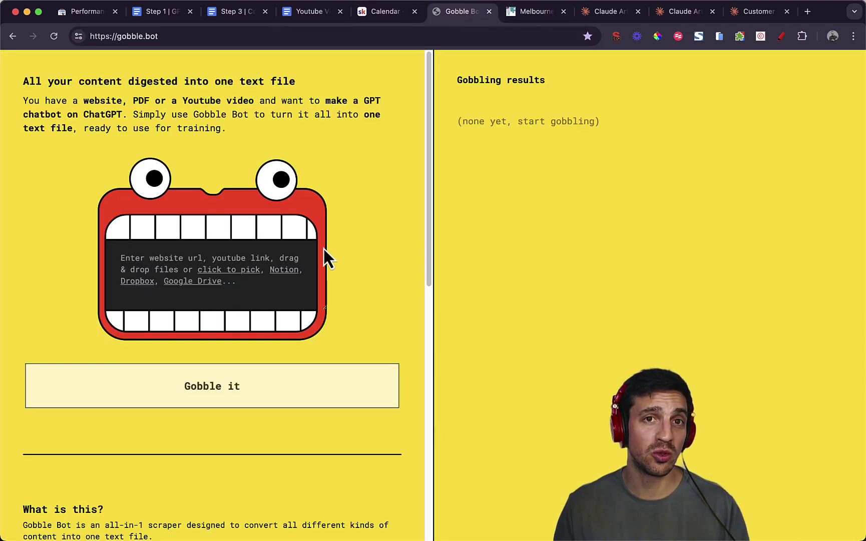
{"action": "left_click", "coordinate": [191, 252]}
{"action": "key", "text": "super+v"}
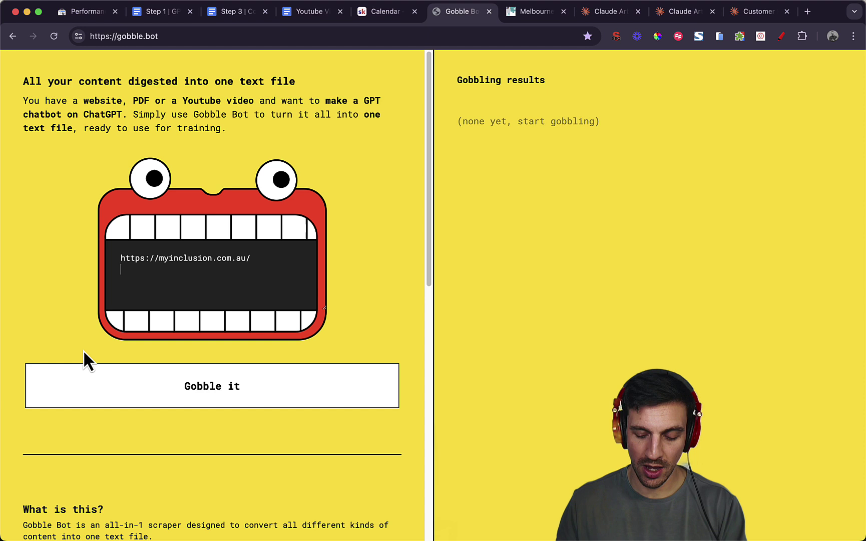
{"action": "left_click", "coordinate": [146, 392]}
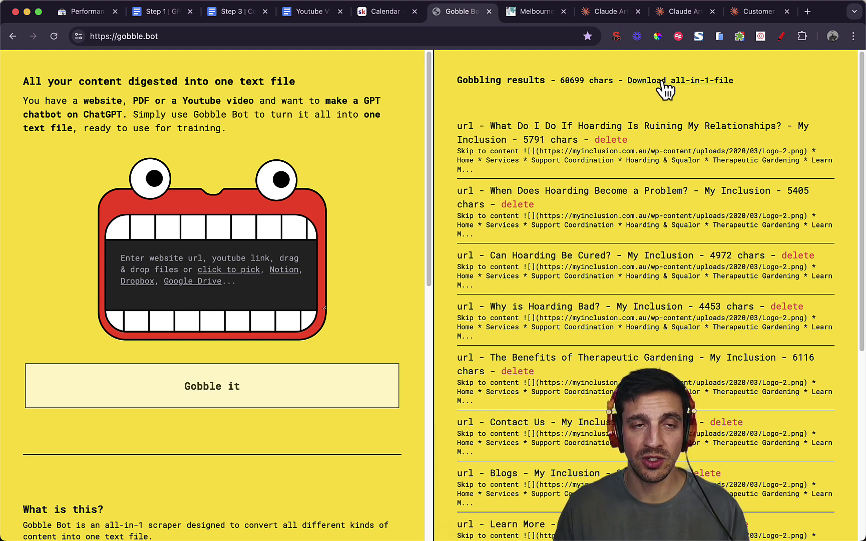
Step: Download Gobble Bot's all-in-1-file (31).txt and return to the ChatGPT app
{"action": "left_click", "coordinate": [663, 83]}
{"action": "mouse_move", "coordinate": [702, 73]}
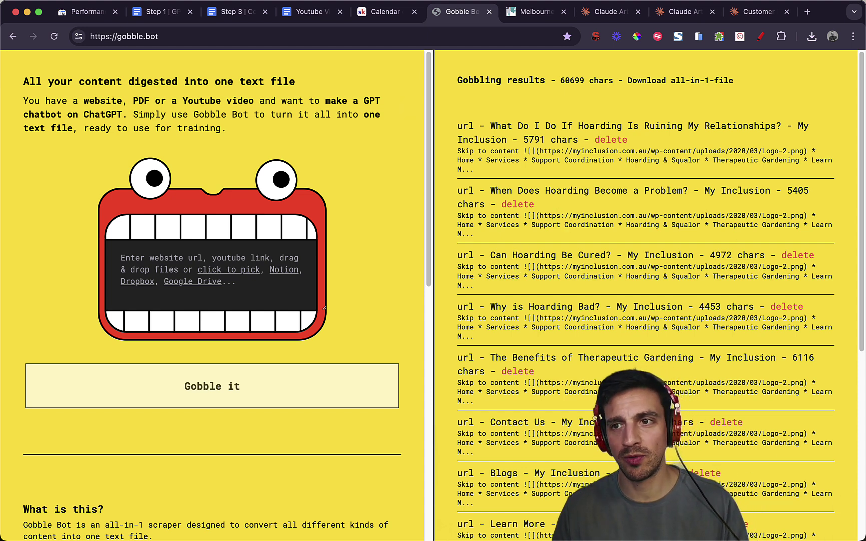
{"action": "key", "text": "super+Tab"}
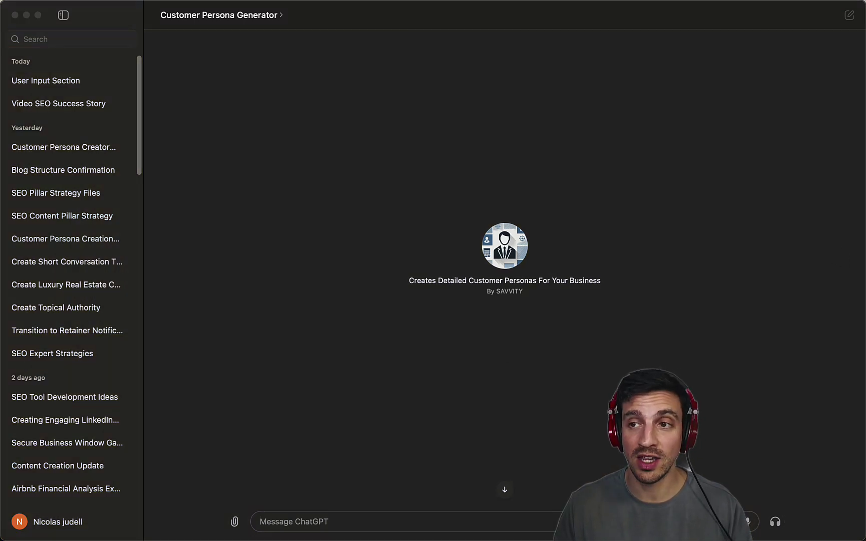
Step: Attach the scraped website text file to the Persona Generator and send it
{"action": "left_click_drag", "start_coordinate": [519, 296], "coordinate": [456, 383]}
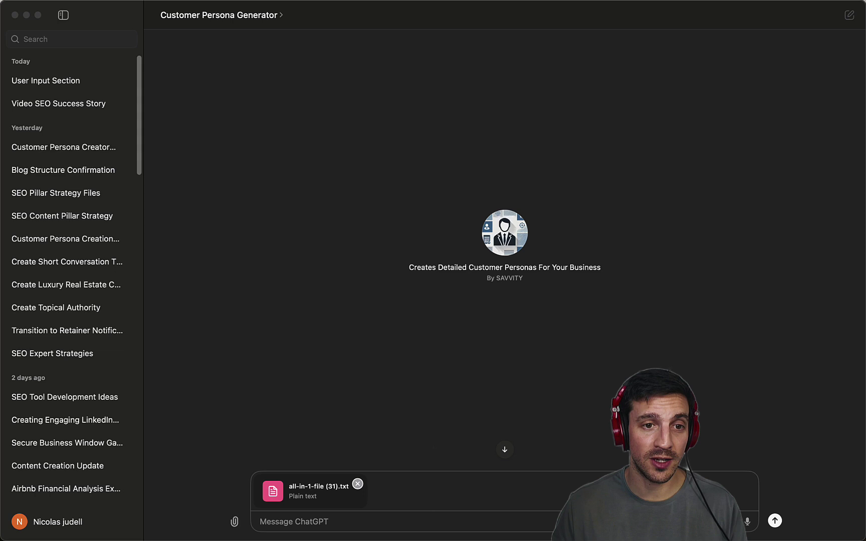
{"action": "left_click", "coordinate": [776, 521]}
{"action": "left_click", "coordinate": [775, 521]}
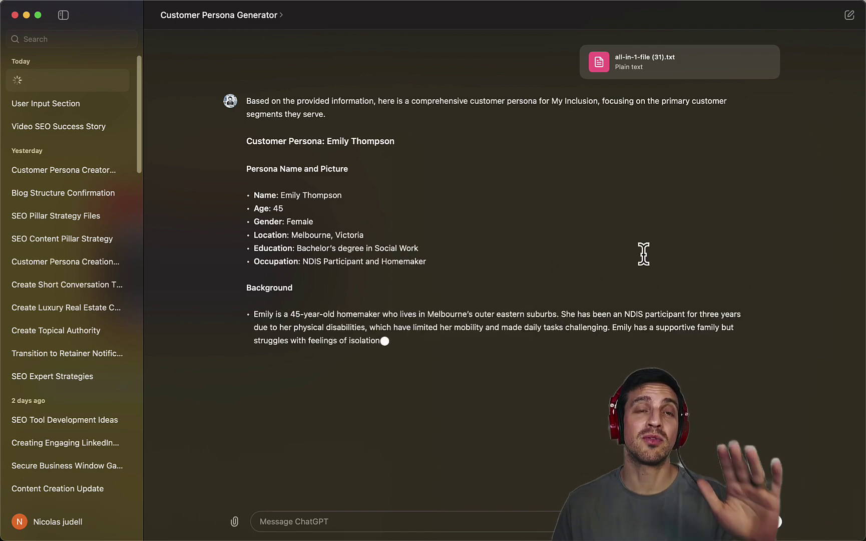
Step: Read through the generated My Inclusion customer persona reply
{"action": "scroll", "coordinate": [643, 254], "scroll_direction": "down", "scroll_amount": 2}
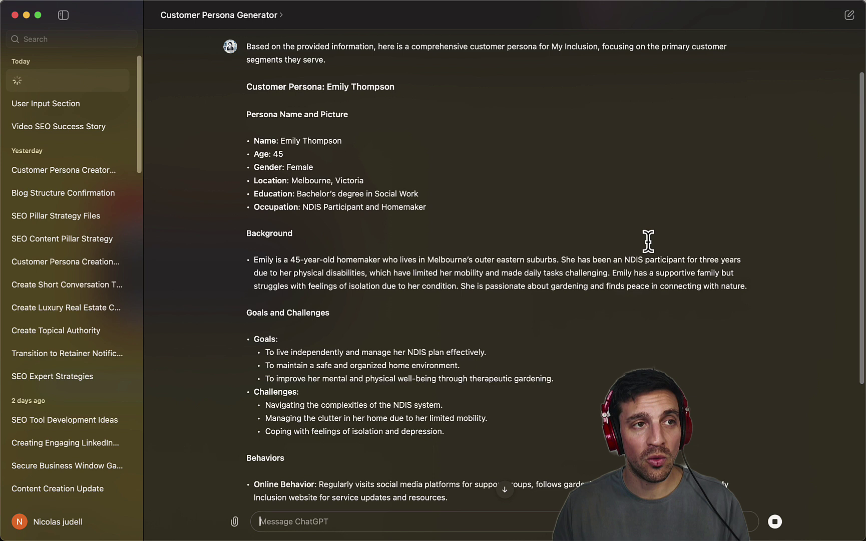
{"action": "scroll", "coordinate": [442, 80], "scroll_direction": "up", "scroll_amount": 1}
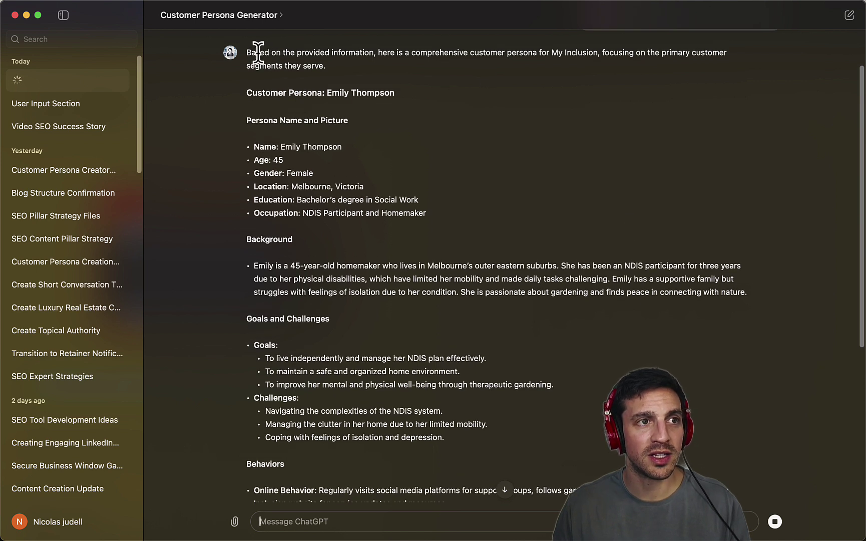
{"action": "left_click_drag", "start_coordinate": [245, 50], "coordinate": [355, 69]}
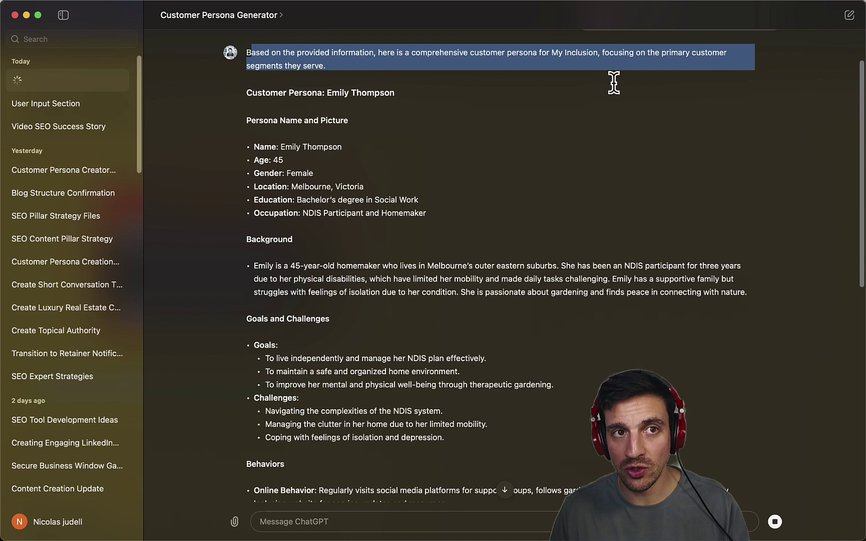
{"action": "left_click", "coordinate": [625, 61]}
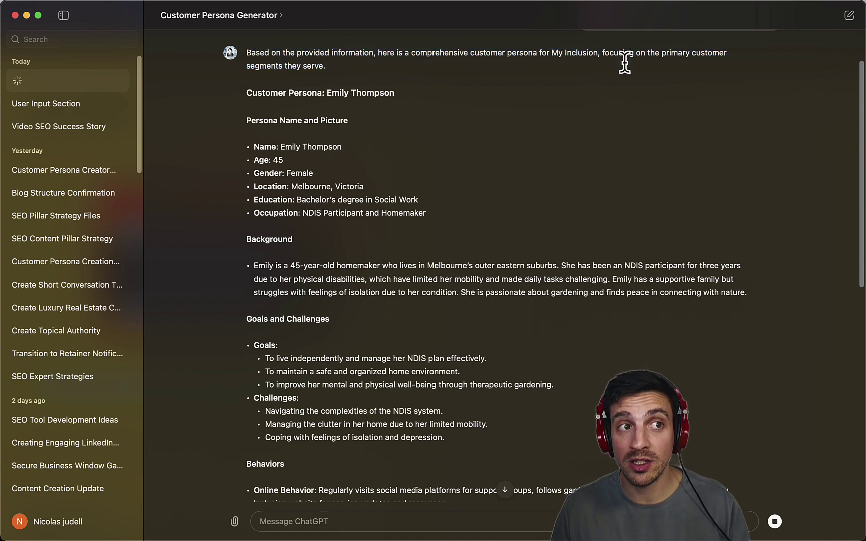
{"action": "scroll", "coordinate": [623, 68], "scroll_direction": "down", "scroll_amount": 2}
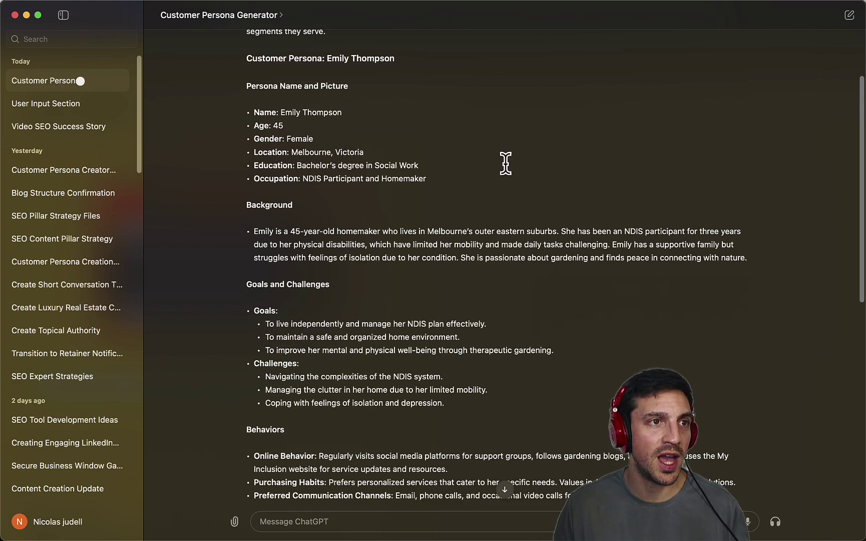
{"action": "scroll", "coordinate": [440, 183], "scroll_direction": "down", "scroll_amount": 4}
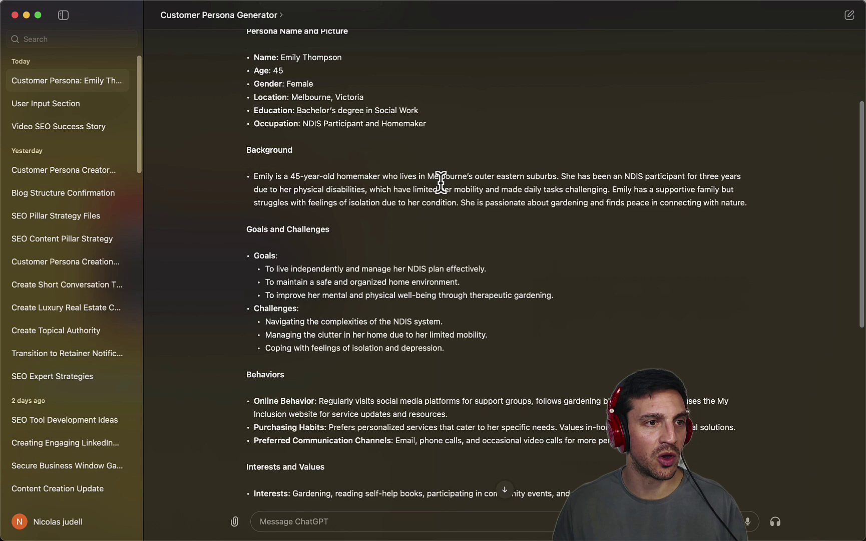
{"action": "scroll", "coordinate": [440, 185], "scroll_direction": "down", "scroll_amount": 10}
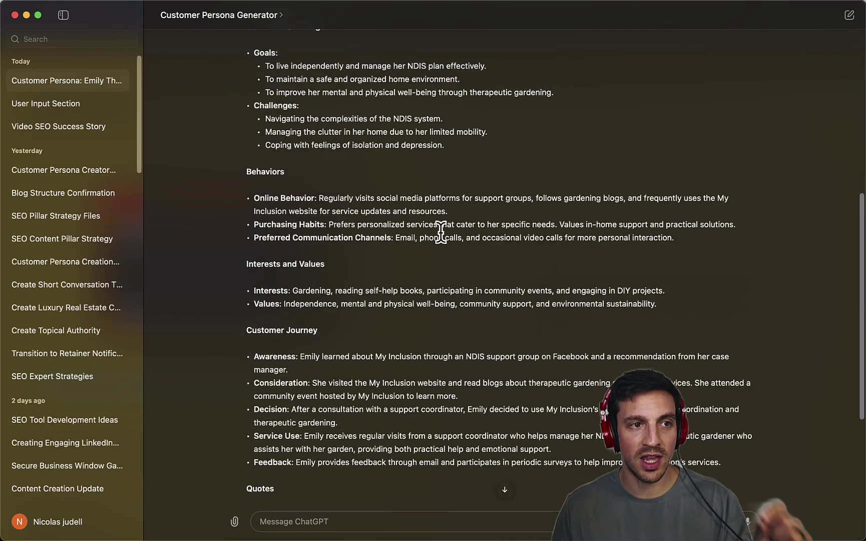
{"action": "scroll", "coordinate": [441, 231], "scroll_direction": "down", "scroll_amount": 3}
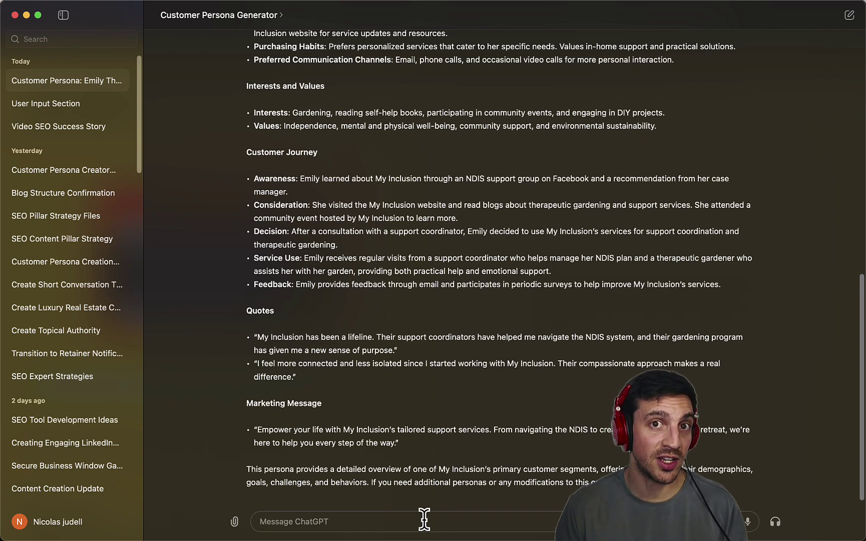
Step: Request a downloadable txt of the persona and launch TextEdit through Spotlight
{"action": "key", "text": "super+v"}
{"action": "key", "text": "Return"}
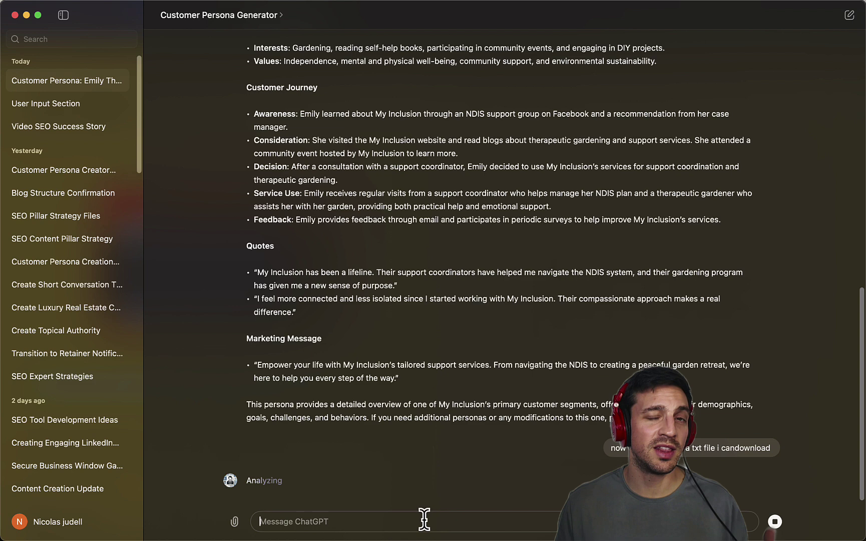
{"action": "key", "text": "super+space"}
{"action": "type", "text": "text"}
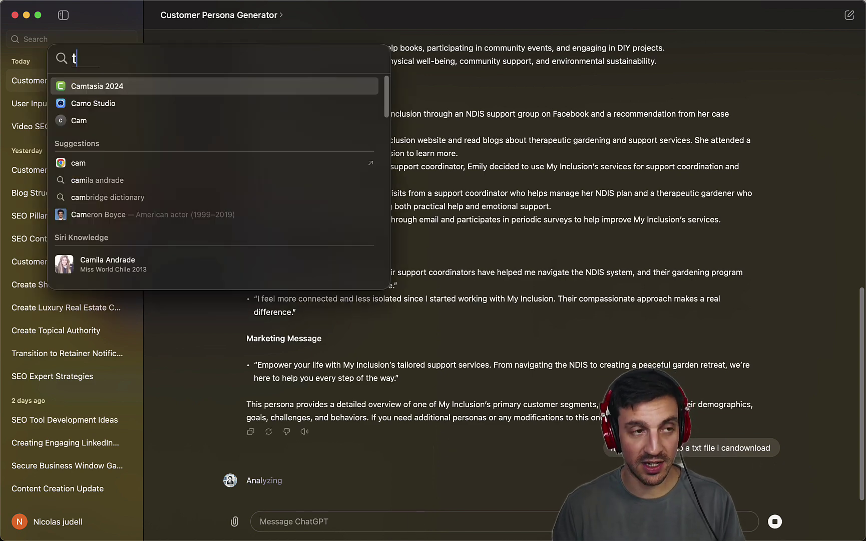
{"action": "key", "text": "Return"}
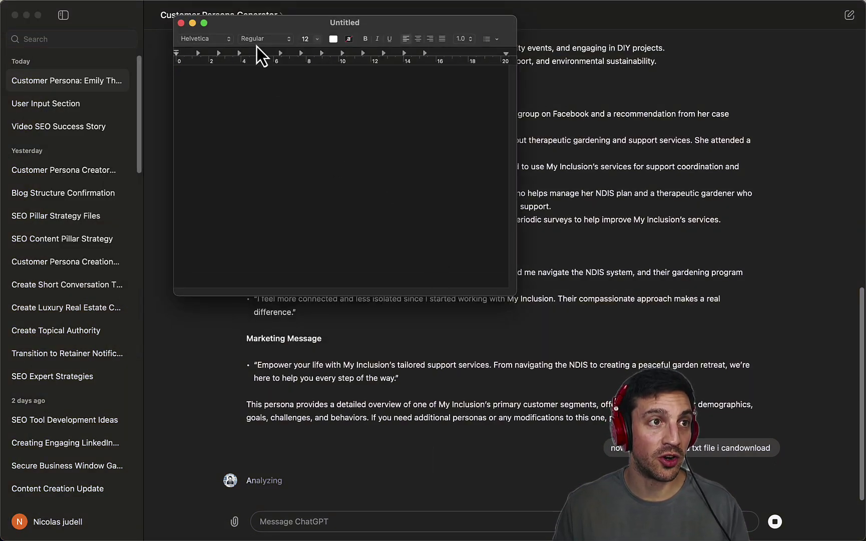
{"action": "left_click", "coordinate": [574, 441]}
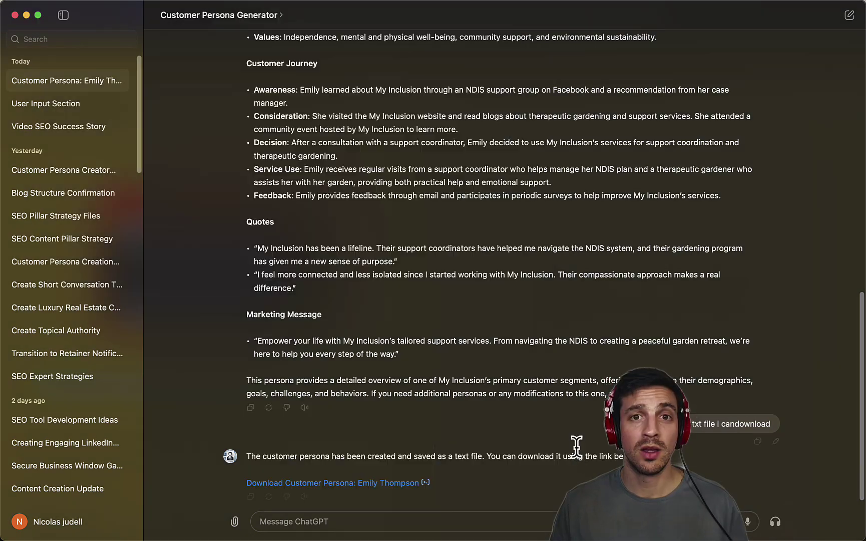
Step: Save the persona as Customer_Persona_Emily_Thompson.txt into the Example Files folder
{"action": "left_click", "coordinate": [331, 483]}
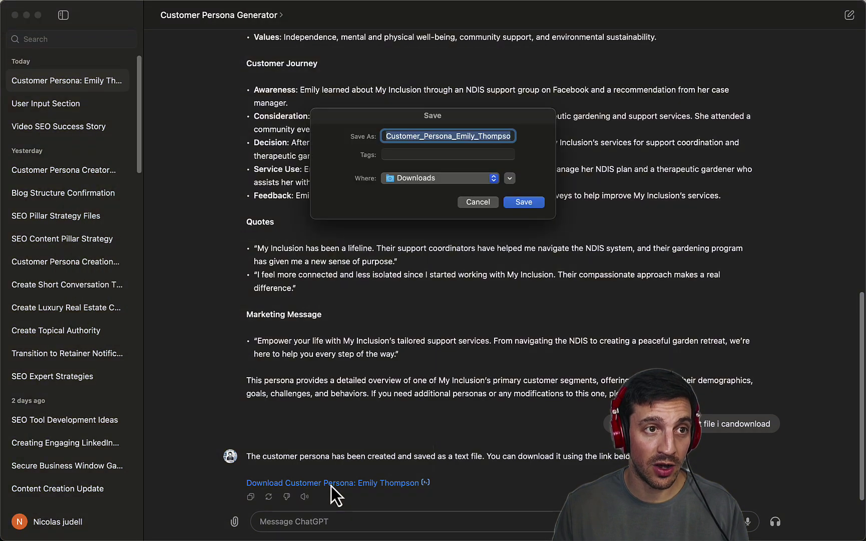
{"action": "left_click", "coordinate": [472, 176]}
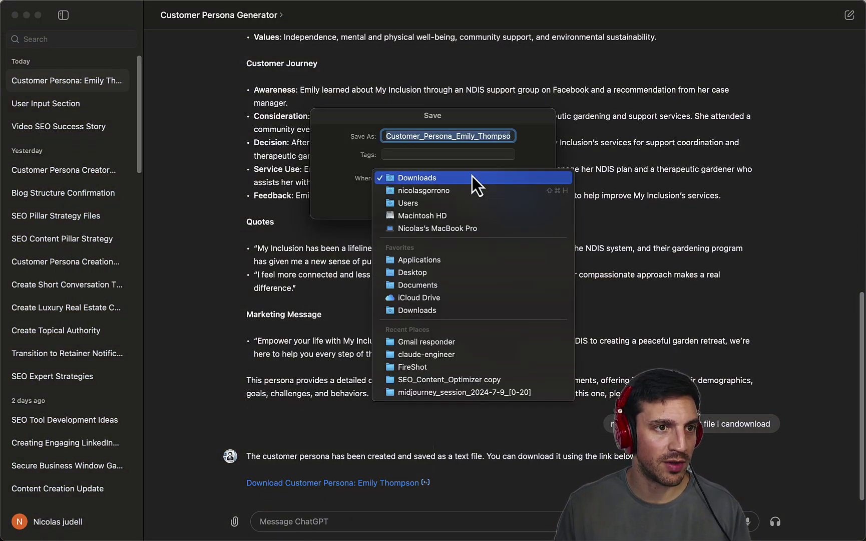
{"action": "left_click", "coordinate": [461, 198]}
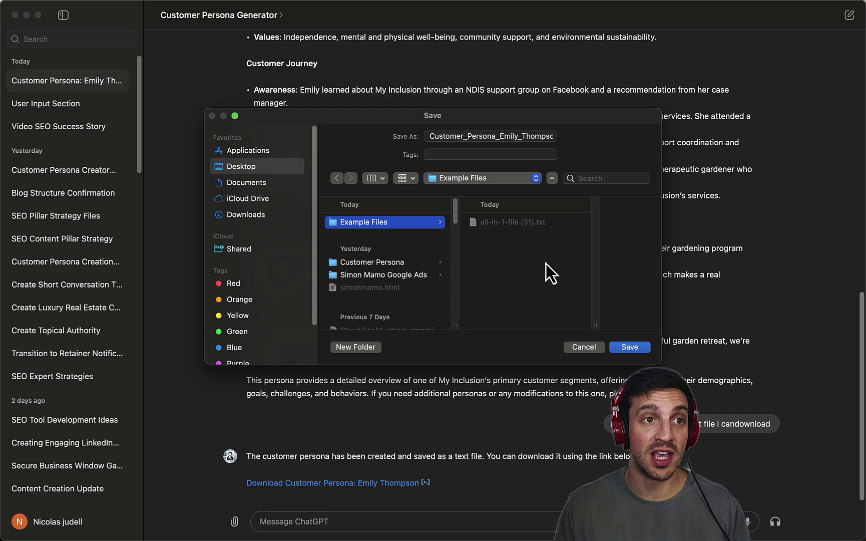
{"action": "left_click", "coordinate": [637, 346]}
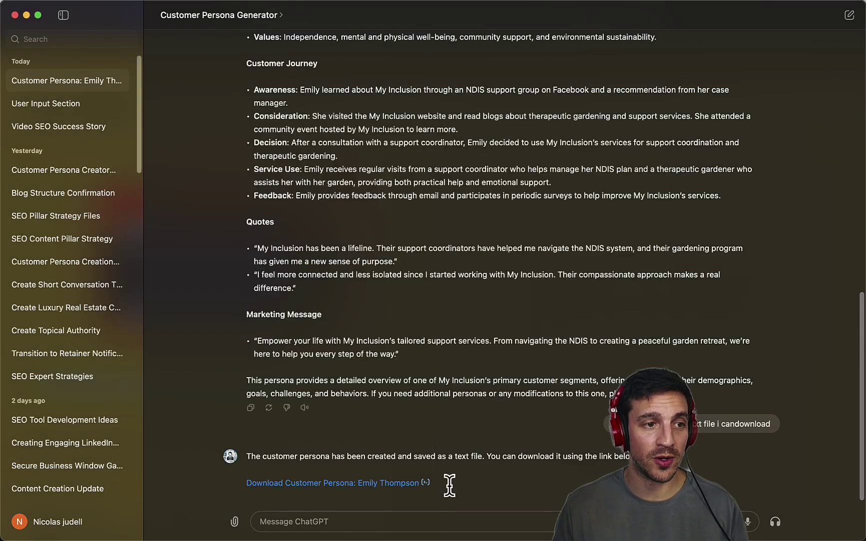
{"action": "left_click", "coordinate": [443, 517]}
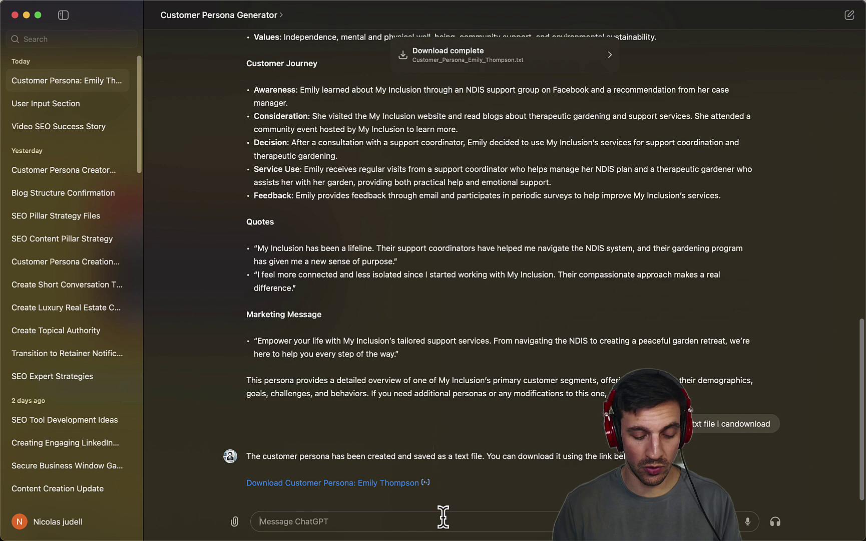
Step: Ask ChatGPT to 'create another customer persona' and scroll through the reply
{"action": "type", "text": "create another customer persona"}
{"action": "key", "text": "Return"}
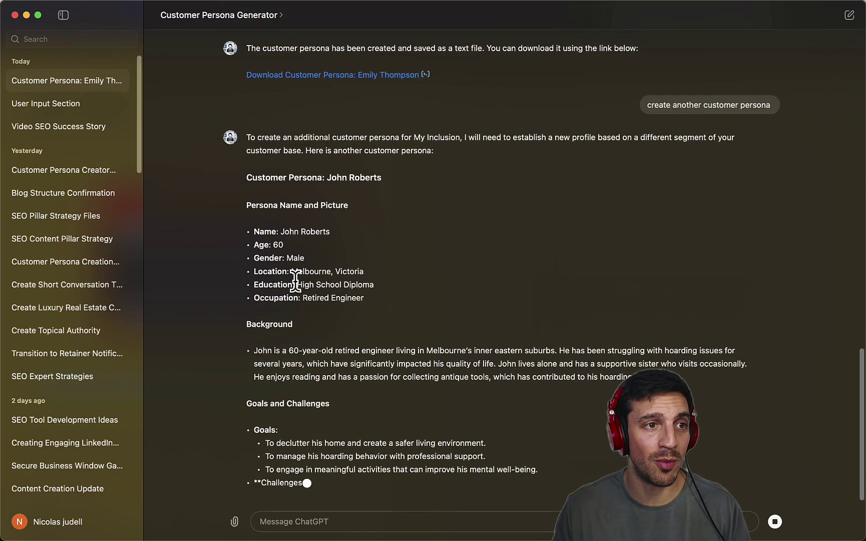
{"action": "scroll", "coordinate": [482, 295], "scroll_direction": "up", "scroll_amount": 12}
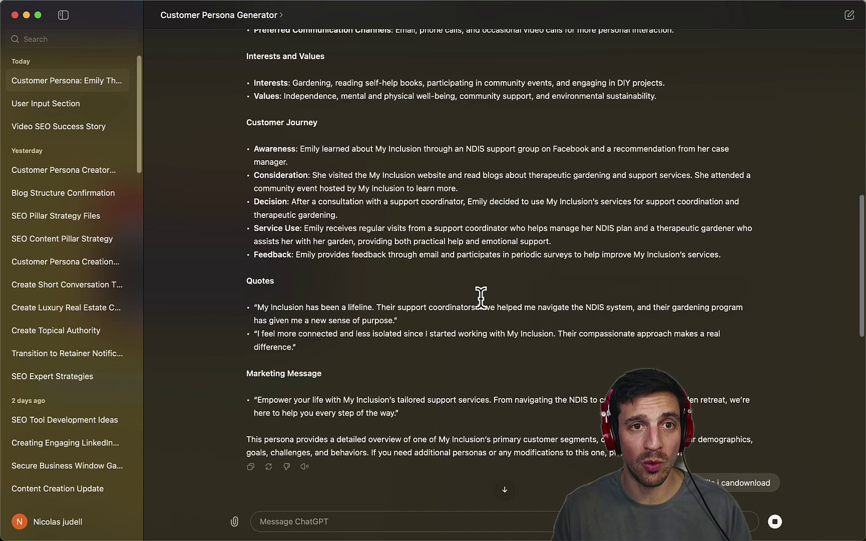
{"action": "scroll", "coordinate": [482, 297], "scroll_direction": "up", "scroll_amount": 4}
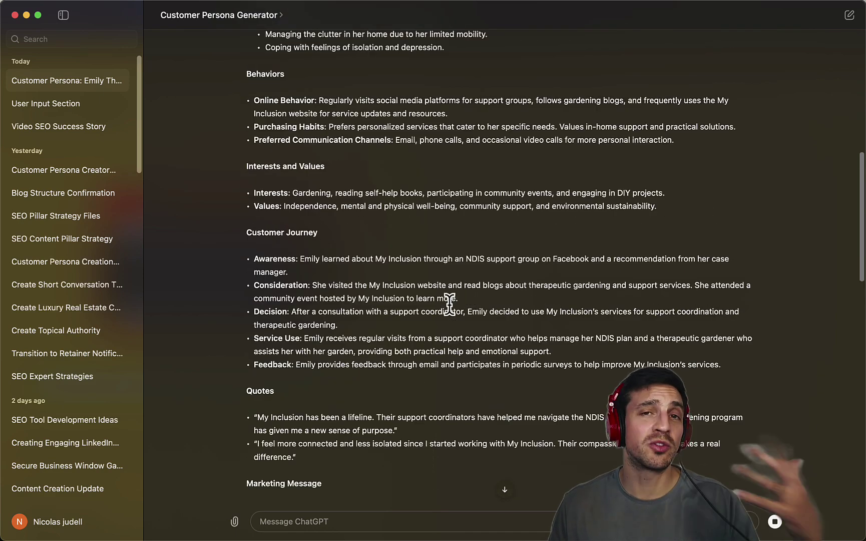
{"action": "scroll", "coordinate": [450, 271], "scroll_direction": "up", "scroll_amount": 4}
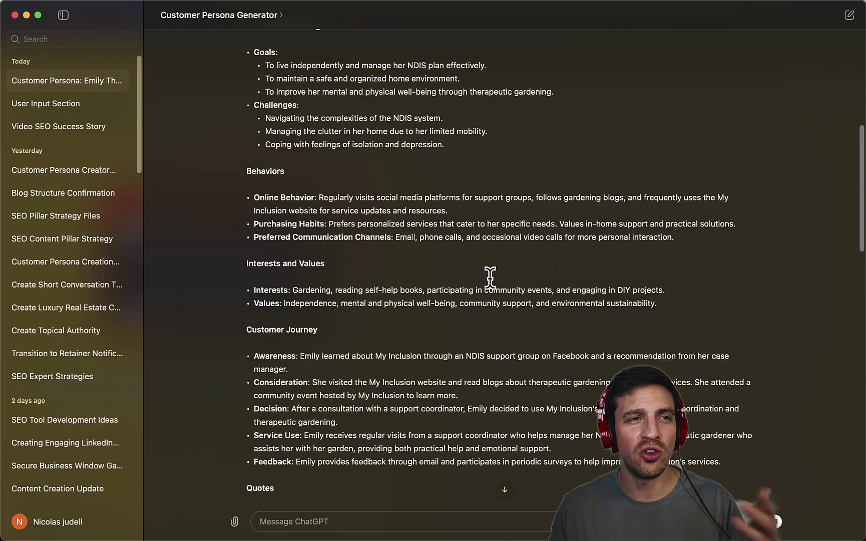
{"action": "scroll", "coordinate": [491, 277], "scroll_direction": "up", "scroll_amount": 13}
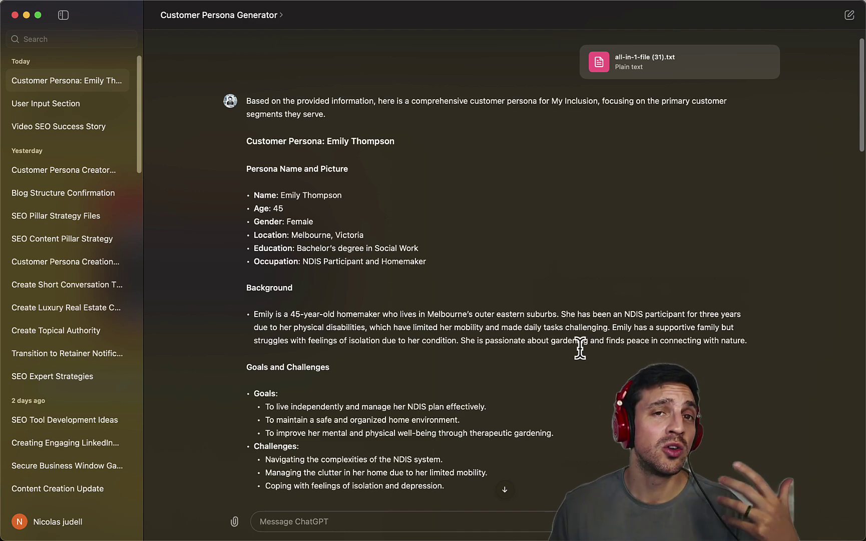
{"action": "scroll", "coordinate": [580, 348], "scroll_direction": "down", "scroll_amount": 3}
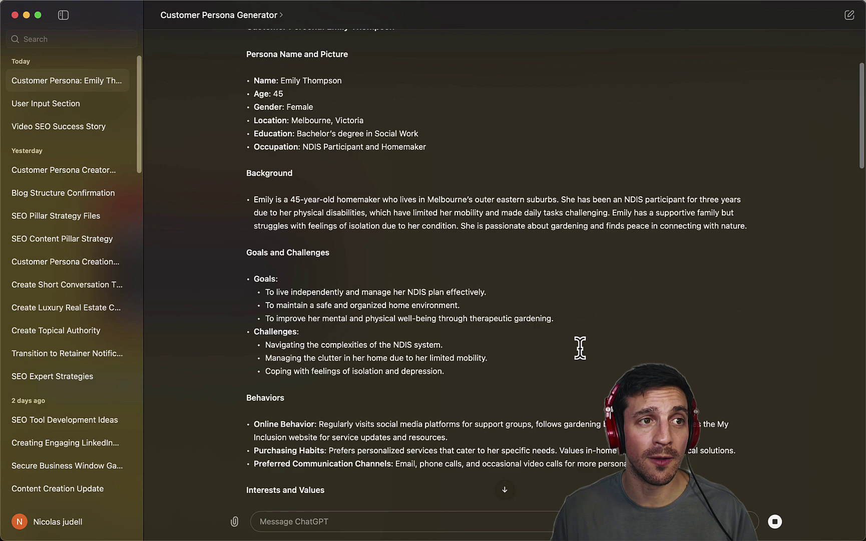
{"action": "scroll", "coordinate": [580, 348], "scroll_direction": "up", "scroll_amount": 2}
{"action": "scroll", "coordinate": [580, 349], "scroll_direction": "down", "scroll_amount": 1}
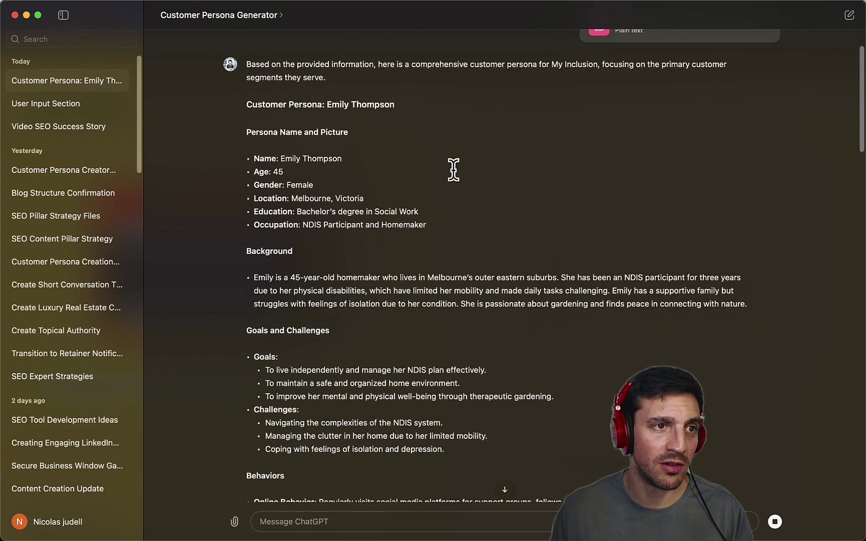
Step: Review the John Roberts persona and save it as Customer_Persona_John_Roberts.txt
{"action": "left_click_drag", "start_coordinate": [286, 158], "coordinate": [400, 236]}
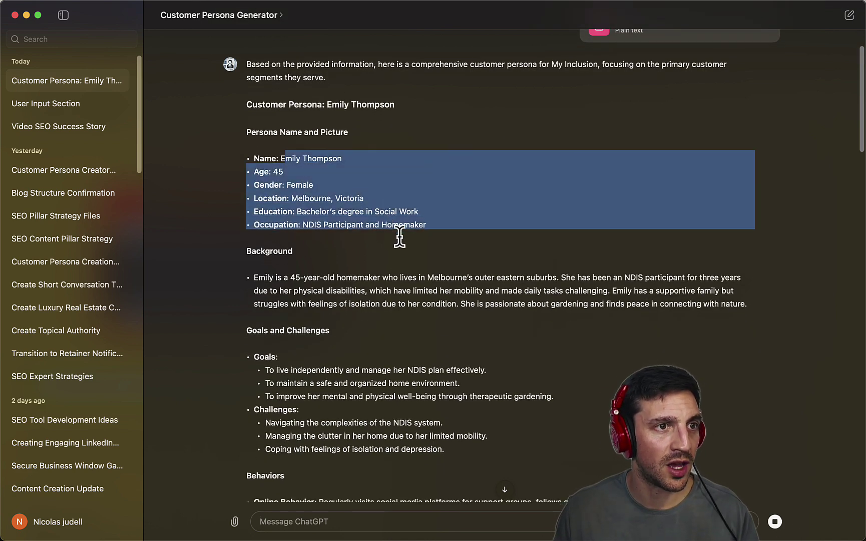
{"action": "left_click", "coordinate": [410, 283]}
{"action": "left_click_drag", "start_coordinate": [324, 226], "coordinate": [386, 243]}
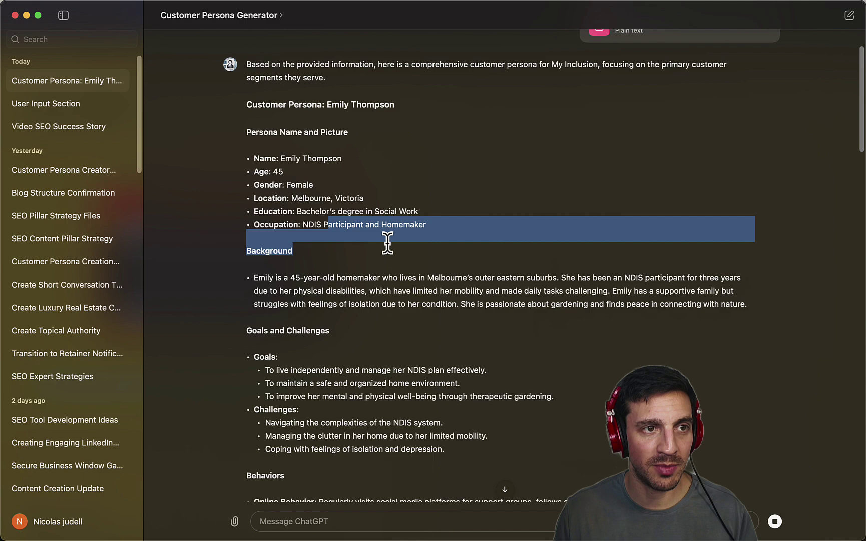
{"action": "left_click", "coordinate": [409, 276]}
{"action": "scroll", "coordinate": [410, 288], "scroll_direction": "down", "scroll_amount": 2}
{"action": "scroll", "coordinate": [411, 288], "scroll_direction": "down", "scroll_amount": 20}
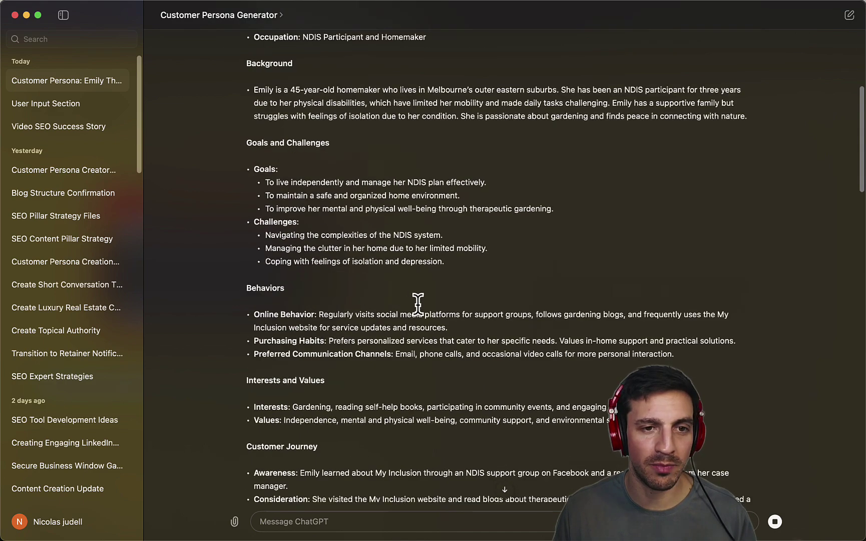
{"action": "scroll", "coordinate": [386, 300], "scroll_direction": "down", "scroll_amount": 8}
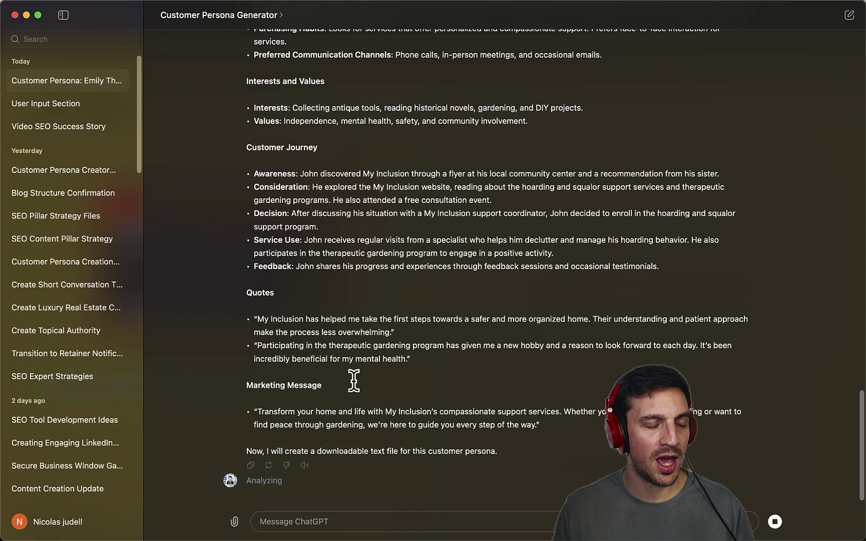
{"action": "scroll", "coordinate": [383, 229], "scroll_direction": "up", "scroll_amount": 7}
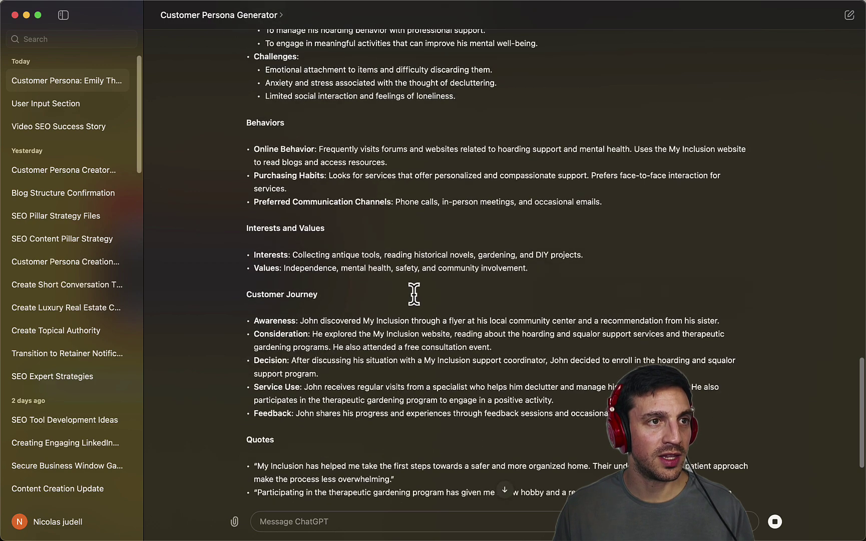
{"action": "scroll", "coordinate": [411, 240], "scroll_direction": "up", "scroll_amount": 18}
{"action": "scroll", "coordinate": [416, 274], "scroll_direction": "down", "scroll_amount": 15}
{"action": "scroll", "coordinate": [426, 350], "scroll_direction": "down", "scroll_amount": 10}
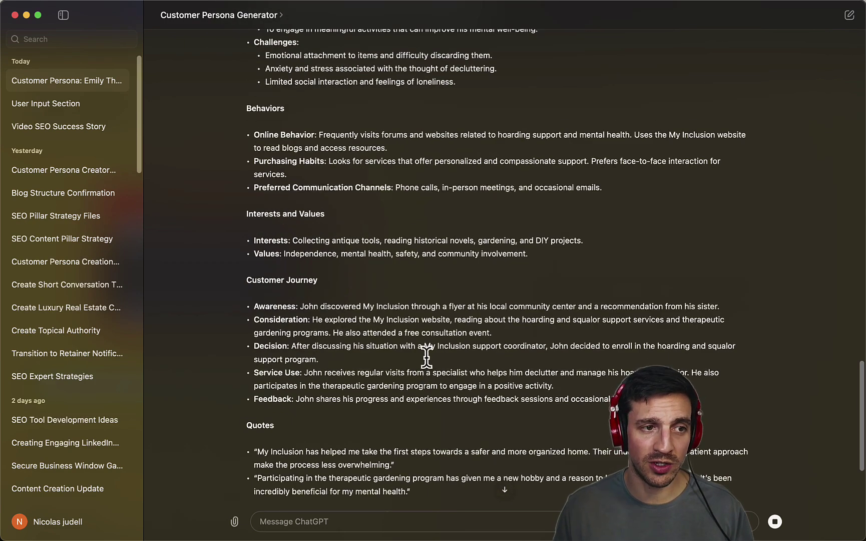
{"action": "left_click", "coordinate": [294, 484]}
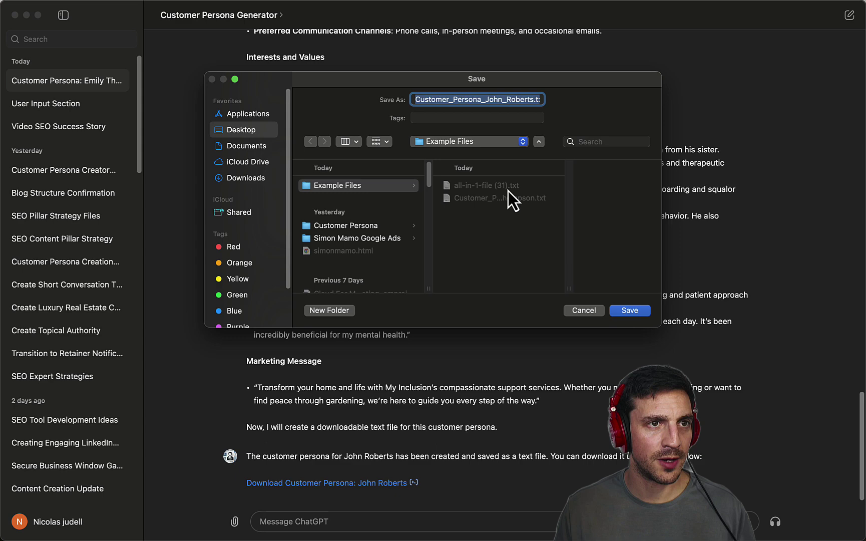
{"action": "left_click", "coordinate": [630, 311]}
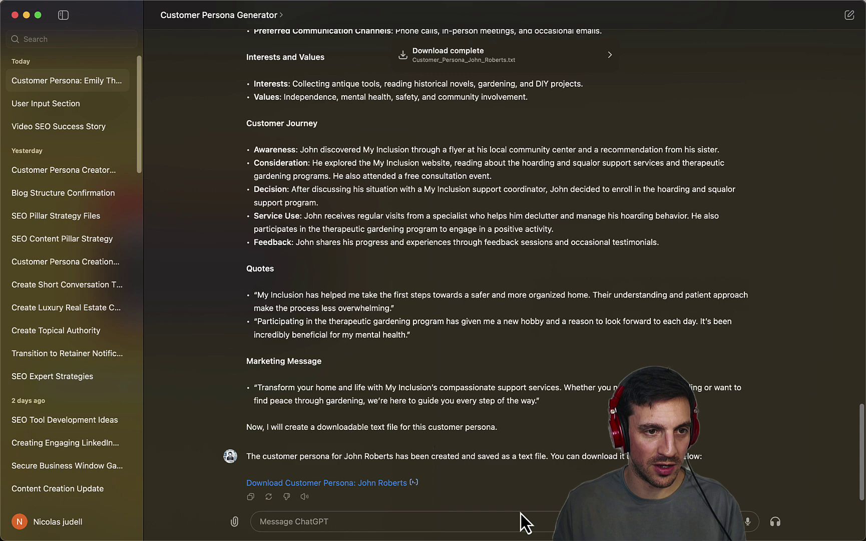
Step: Ask ChatGPT for a final persona, which returns Sarah, a 35-year-old Melbourne mental health counsellor
{"action": "key", "text": "Return"}
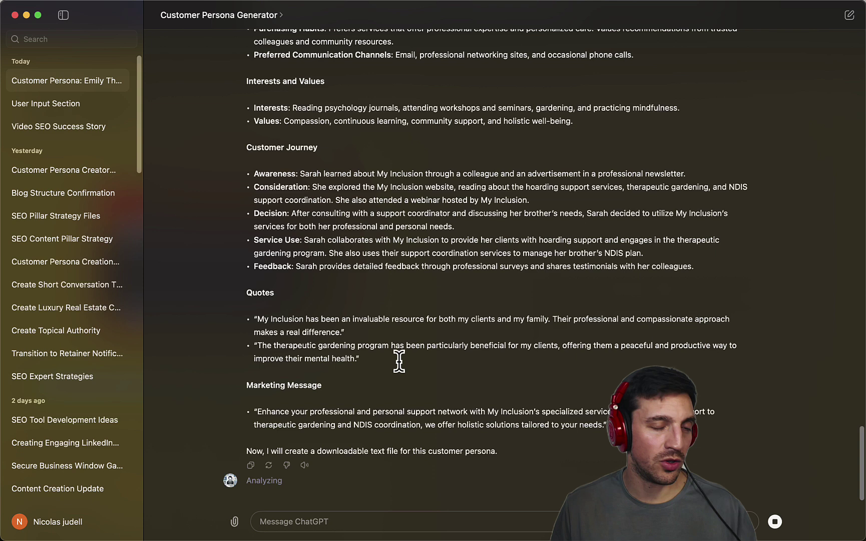
Step: Copy Sarah's persona reply and paste it into a new untitled TextEdit document
{"action": "left_click", "coordinate": [252, 467]}
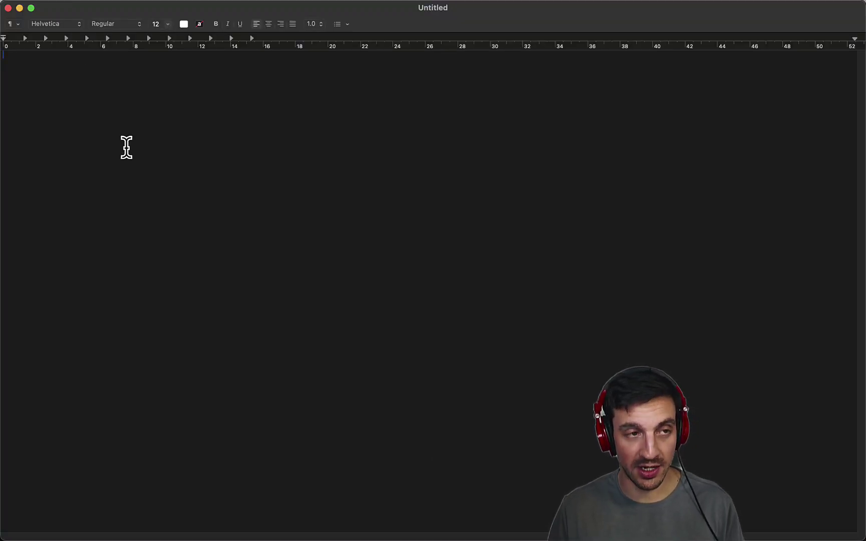
{"action": "key", "text": "super+v"}
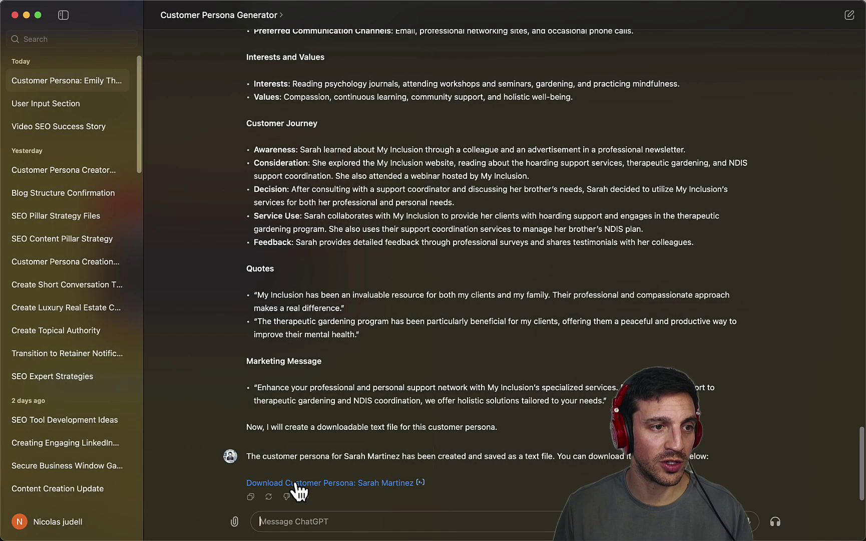
Step: Save Sarah Martinez's persona as Customer_Persona_Sarah_Martinez.txt in the Example Files folder
{"action": "left_click", "coordinate": [295, 483]}
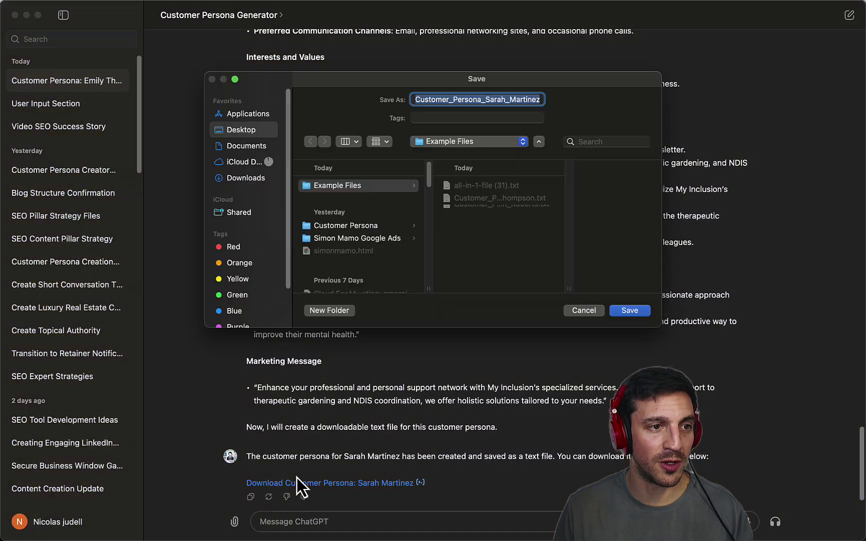
{"action": "left_click", "coordinate": [637, 313]}
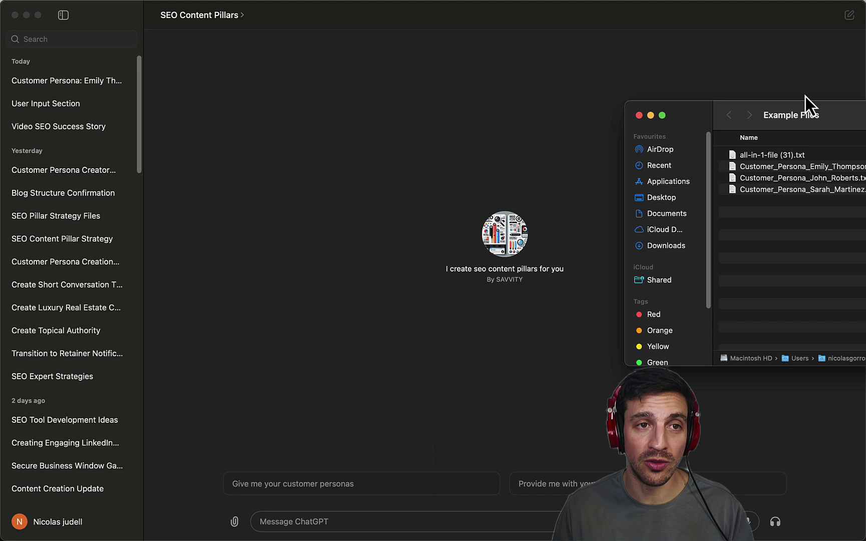
Step: Attach the four Example Files text files to the SEO Content Pillars chat and send them
{"action": "left_click_drag", "start_coordinate": [805, 96], "coordinate": [382, 55]}
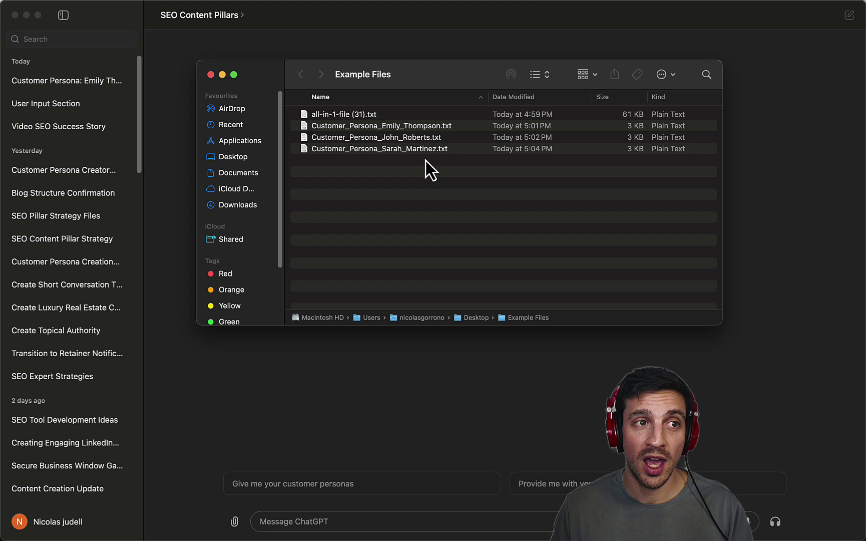
{"action": "left_click_drag", "start_coordinate": [425, 161], "coordinate": [494, 444]}
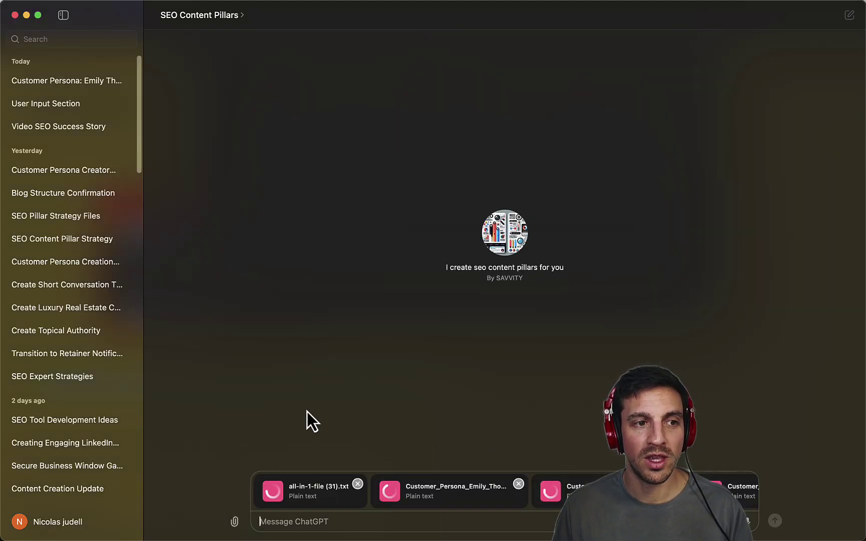
{"action": "left_click", "coordinate": [775, 520]}
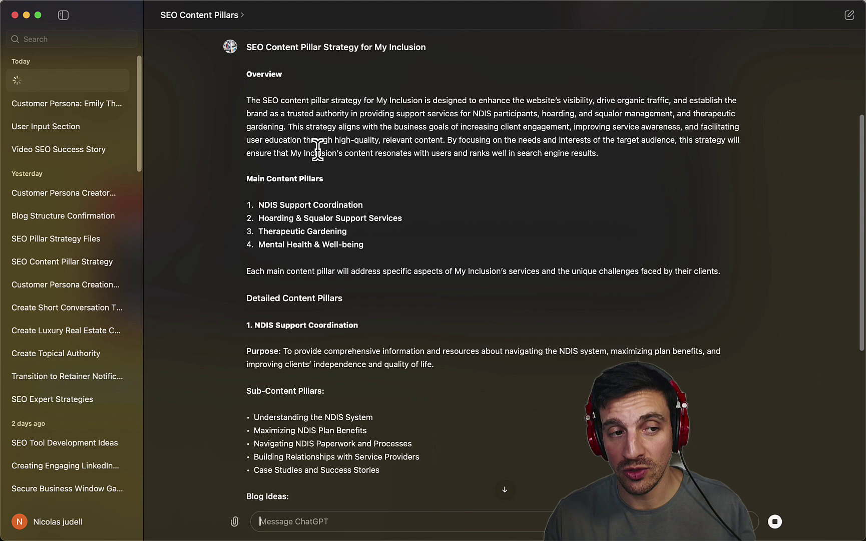
Step: Review the pillar strategy, highlighting the NDIS Support Coordination heading, sub-pillars, blog ideas and FAQs
{"action": "scroll", "coordinate": [318, 149], "scroll_direction": "down", "scroll_amount": 3}
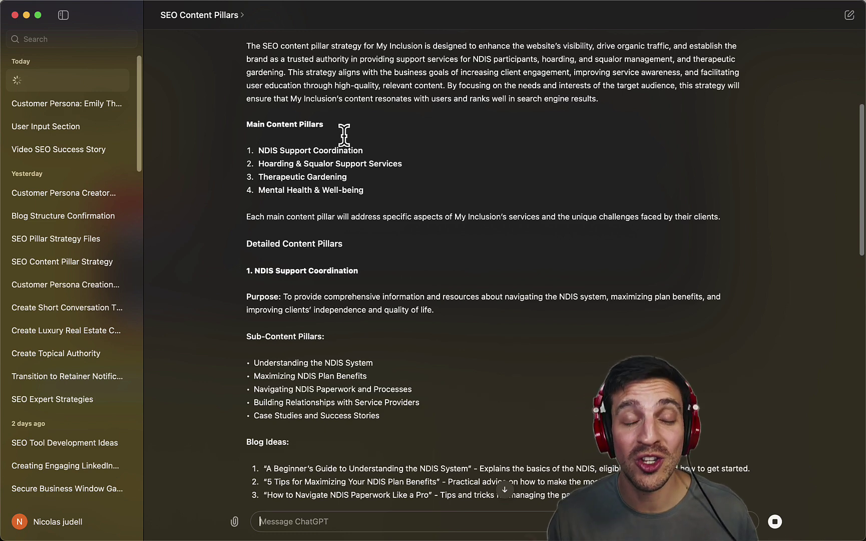
{"action": "scroll", "coordinate": [518, 285], "scroll_direction": "down", "scroll_amount": 8}
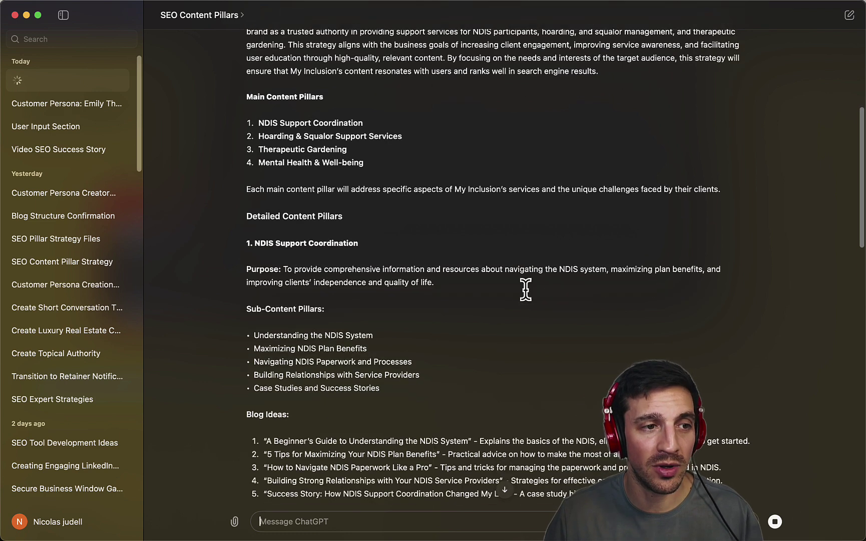
{"action": "scroll", "coordinate": [581, 345], "scroll_direction": "down", "scroll_amount": 9}
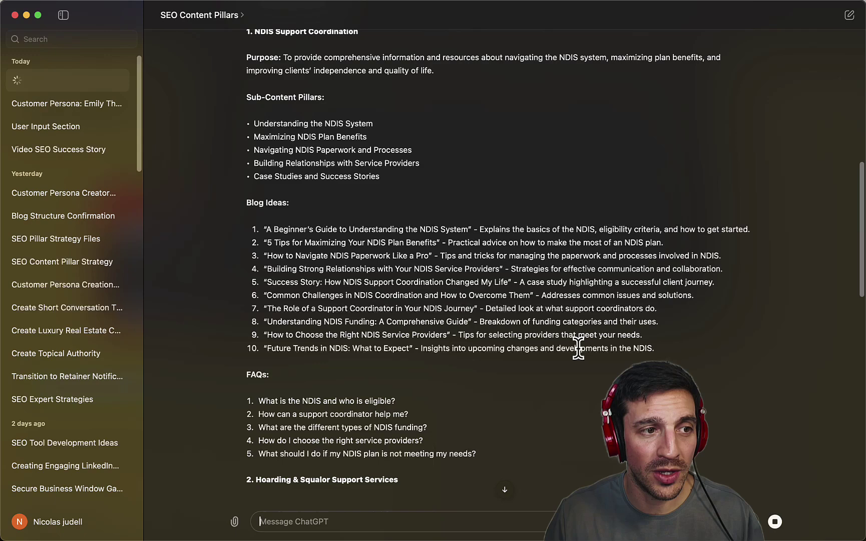
{"action": "scroll", "coordinate": [583, 344], "scroll_direction": "down", "scroll_amount": 20}
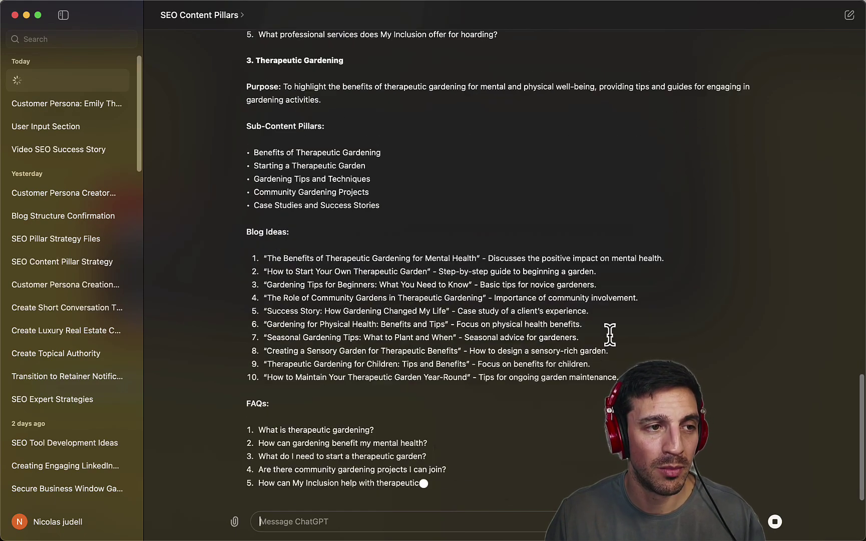
{"action": "scroll", "coordinate": [609, 333], "scroll_direction": "up", "scroll_amount": 20}
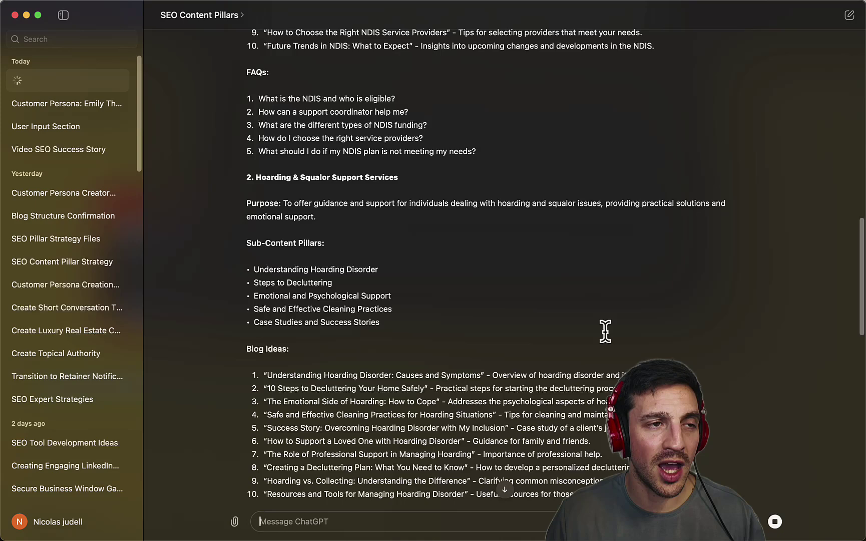
{"action": "scroll", "coordinate": [605, 331], "scroll_direction": "up", "scroll_amount": 12}
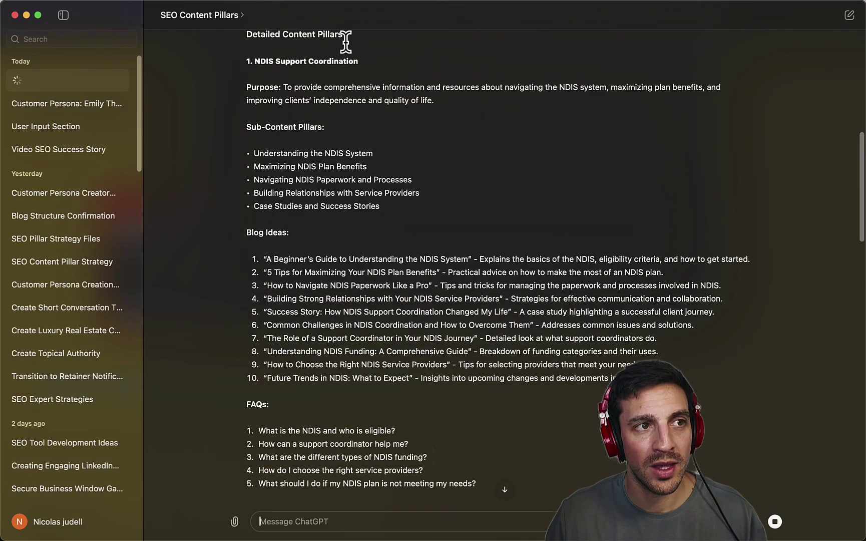
{"action": "left_click_drag", "start_coordinate": [261, 61], "coordinate": [429, 75]}
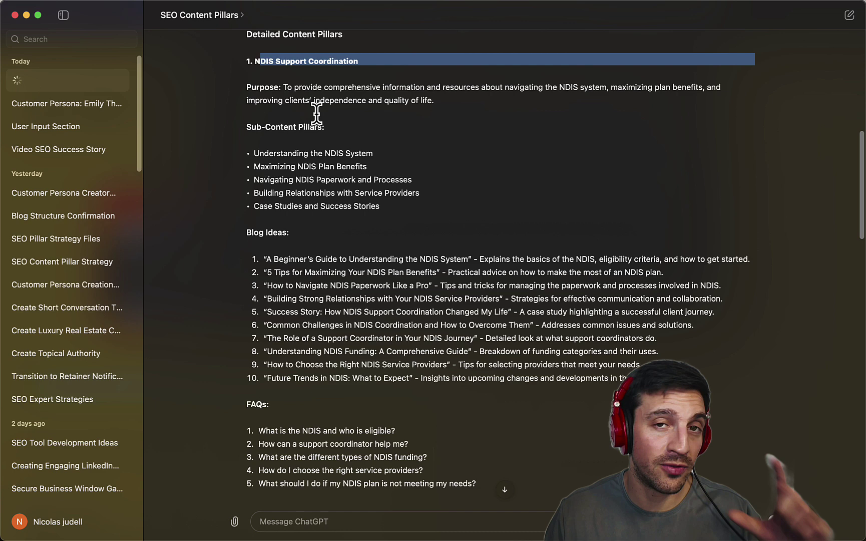
{"action": "left_click_drag", "start_coordinate": [286, 126], "coordinate": [376, 212]}
{"action": "scroll", "coordinate": [376, 216], "scroll_direction": "down", "scroll_amount": 2}
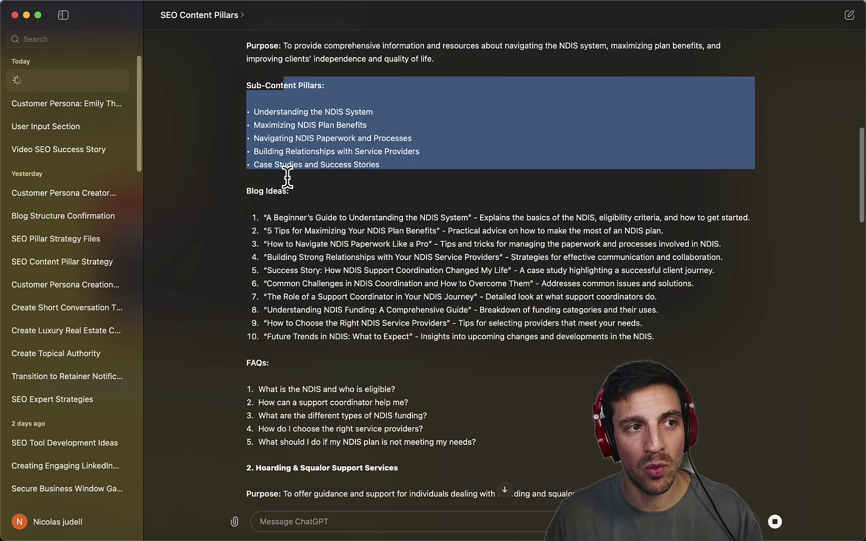
{"action": "left_click_drag", "start_coordinate": [274, 230], "coordinate": [447, 305]}
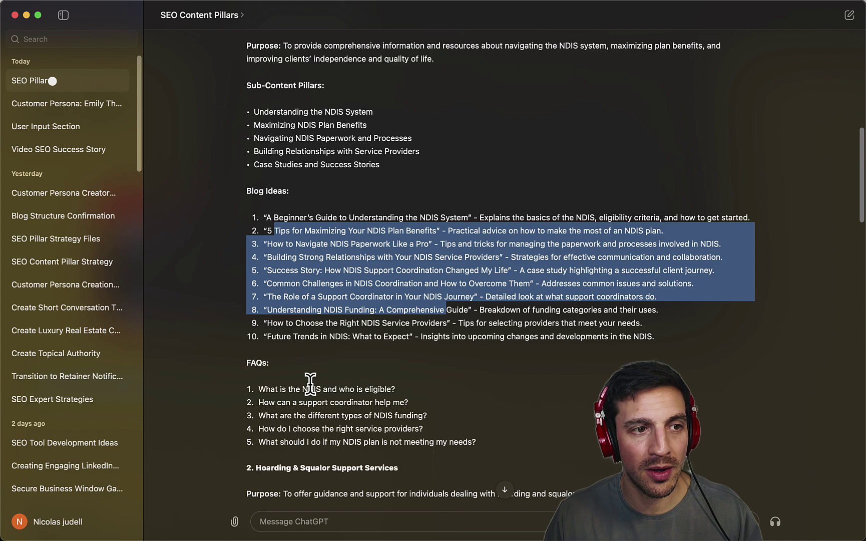
{"action": "left_click_drag", "start_coordinate": [282, 389], "coordinate": [371, 453]}
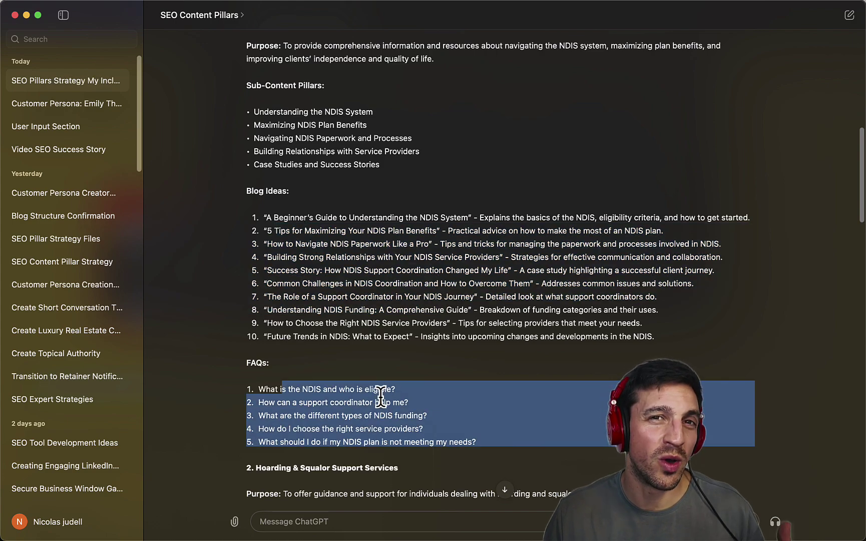
Step: Download the content pillar strategy as a TXT file and copy the whole reply
{"action": "scroll", "coordinate": [379, 328], "scroll_direction": "down", "scroll_amount": 5}
{"action": "scroll", "coordinate": [379, 328], "scroll_direction": "down", "scroll_amount": 20}
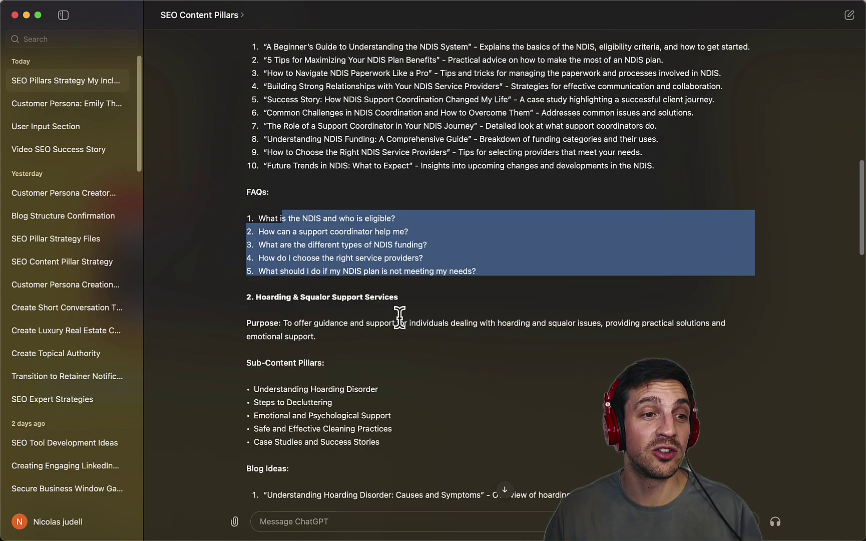
{"action": "scroll", "coordinate": [496, 311], "scroll_direction": "down", "scroll_amount": 8}
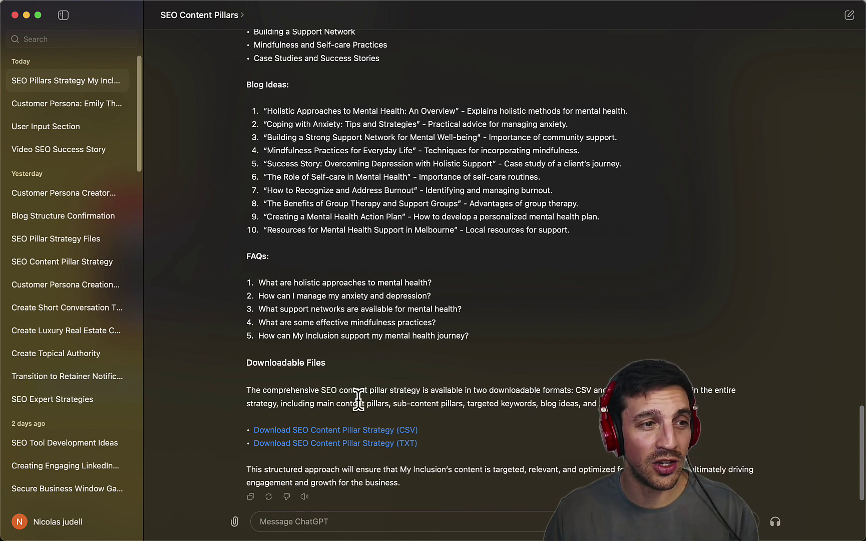
{"action": "left_click", "coordinate": [298, 435]}
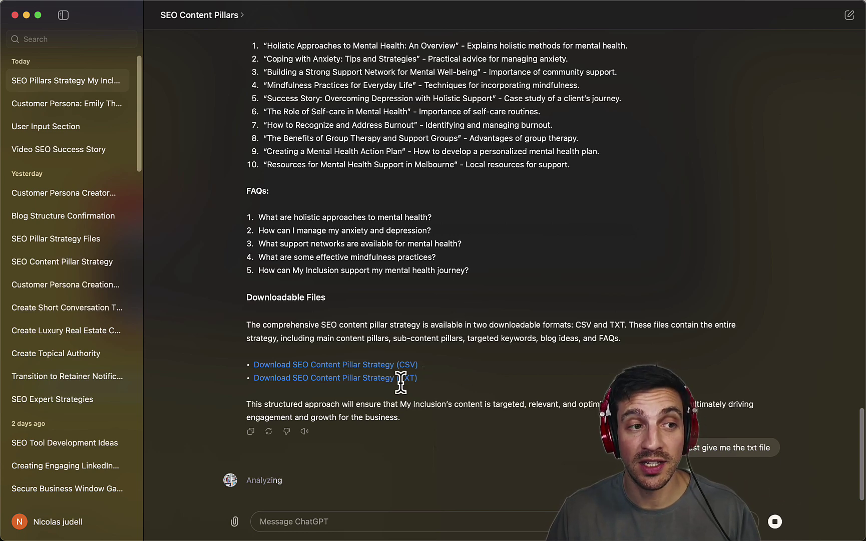
{"action": "left_click", "coordinate": [251, 434]}
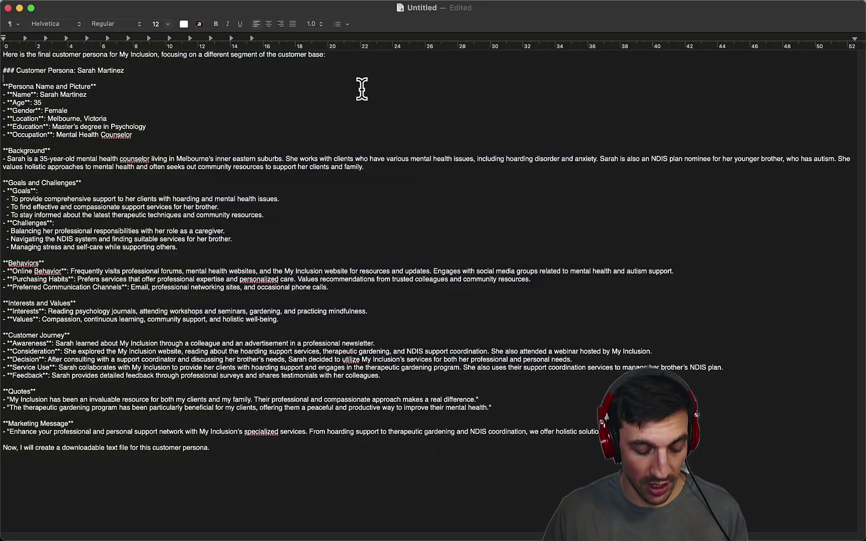
Step: Replace the persona text in the untitled TextEdit document with the copied content pillar strategy
{"action": "key", "text": "super+a"}
{"action": "key", "text": "super+v"}
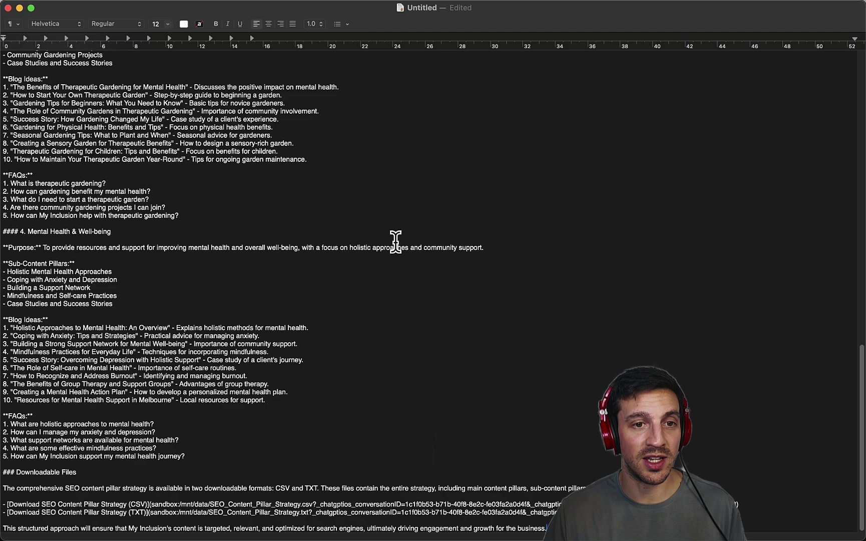
{"action": "scroll", "coordinate": [399, 248], "scroll_direction": "up", "scroll_amount": 15}
{"action": "scroll", "coordinate": [400, 250], "scroll_direction": "up", "scroll_amount": 10}
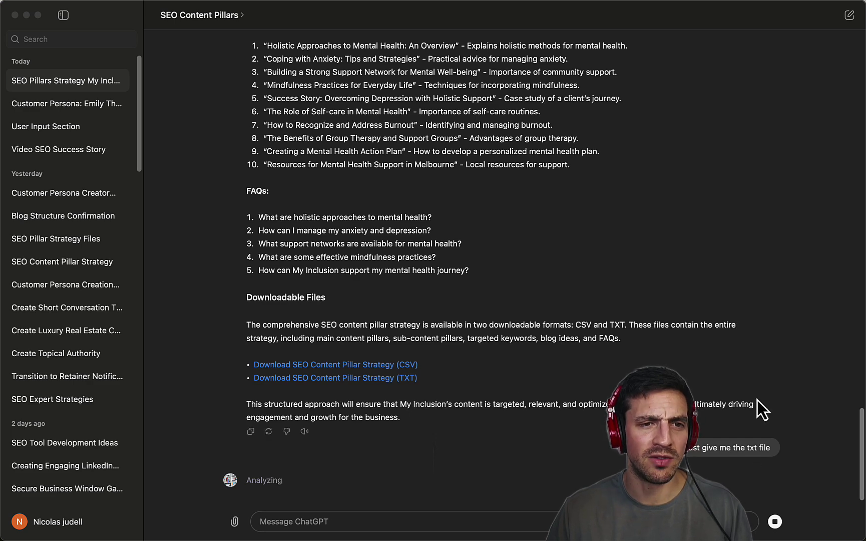
Step: Confirm SEO_Content_Pillar_Strategy.txt sits in Example Files beside the persona files, then close that folder
{"action": "left_click", "coordinate": [406, 378]}
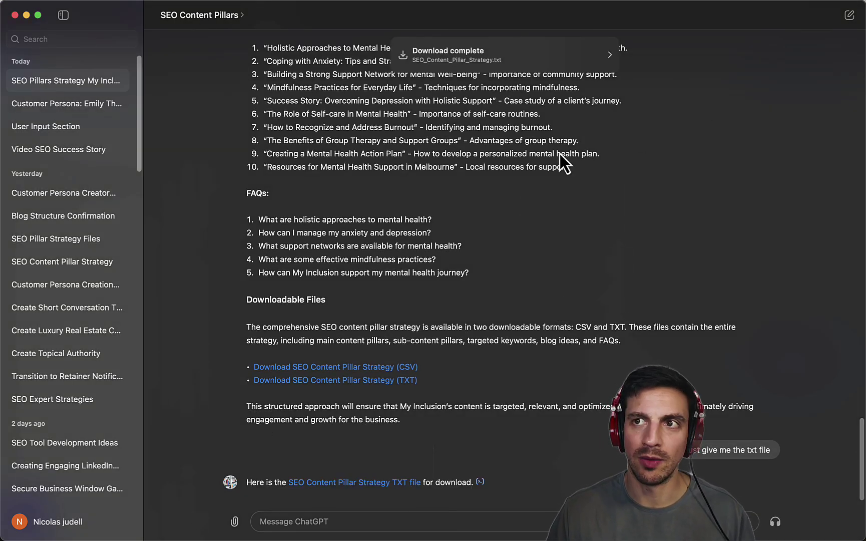
{"action": "key", "text": "super+Tab"}
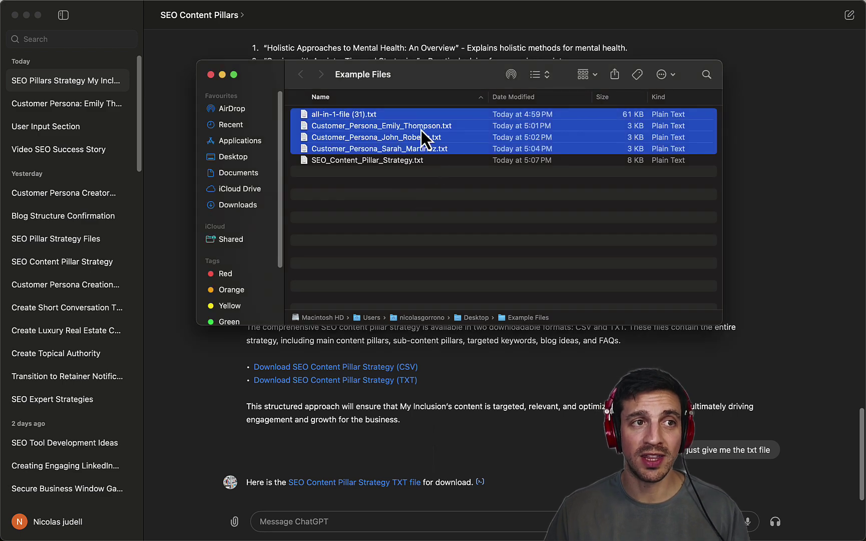
{"action": "left_click", "coordinate": [423, 119]}
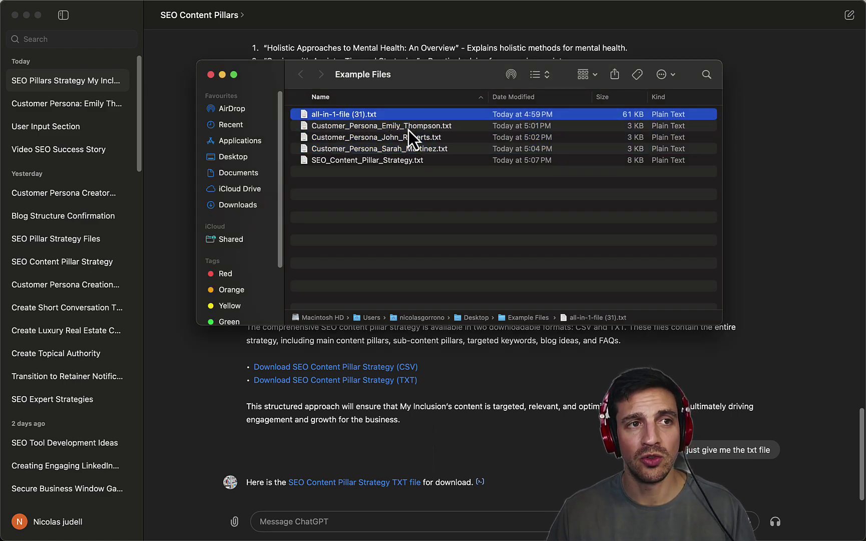
{"action": "left_click_drag", "start_coordinate": [408, 126], "coordinate": [429, 190]}
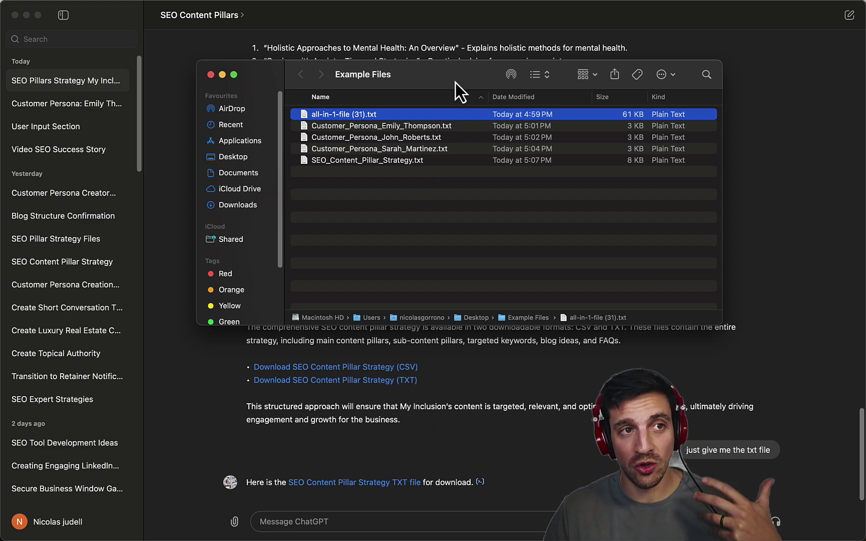
{"action": "left_click_drag", "start_coordinate": [441, 77], "coordinate": [461, 94]}
{"action": "key", "text": "super+w"}
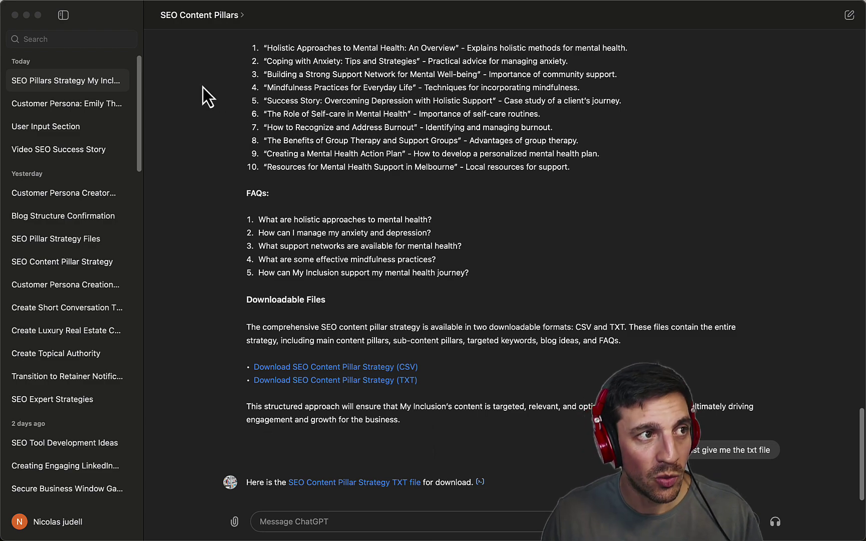
Step: Scroll back up through the ChatGPT content pillar conversation
{"action": "scroll", "coordinate": [189, 214], "scroll_direction": "up", "scroll_amount": 4}
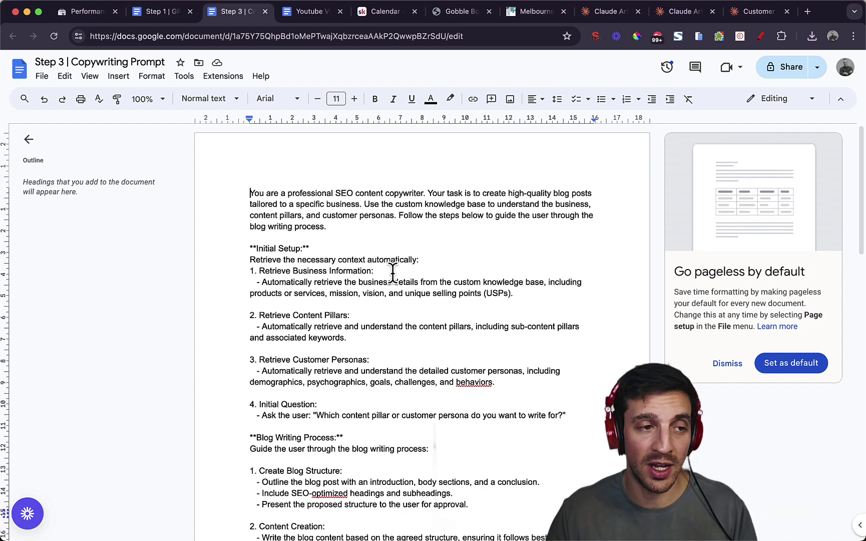
Step: Copy the whole 'You are…' copywriting prompt from the Google Doc and bring a new ChatGPT chat forward
{"action": "scroll", "coordinate": [393, 273], "scroll_direction": "down", "scroll_amount": 20}
{"action": "scroll", "coordinate": [393, 273], "scroll_direction": "up", "scroll_amount": 6}
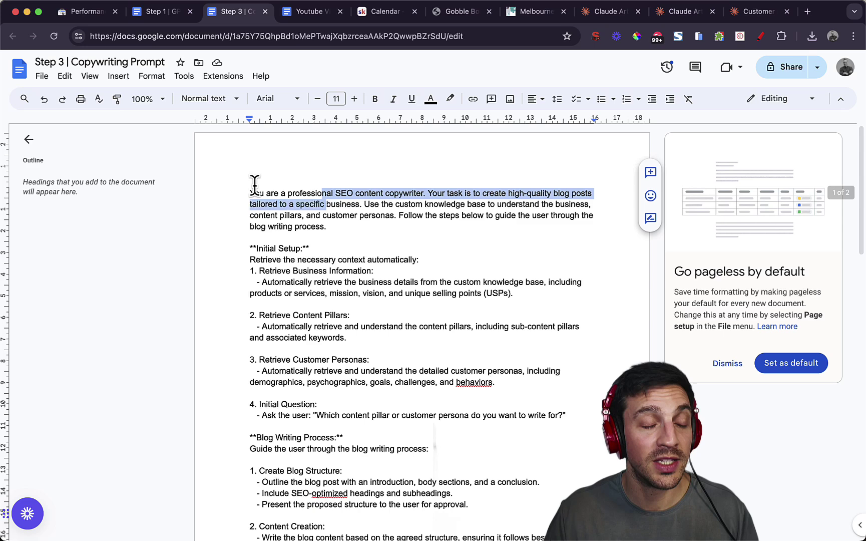
{"action": "left_click", "coordinate": [252, 189]}
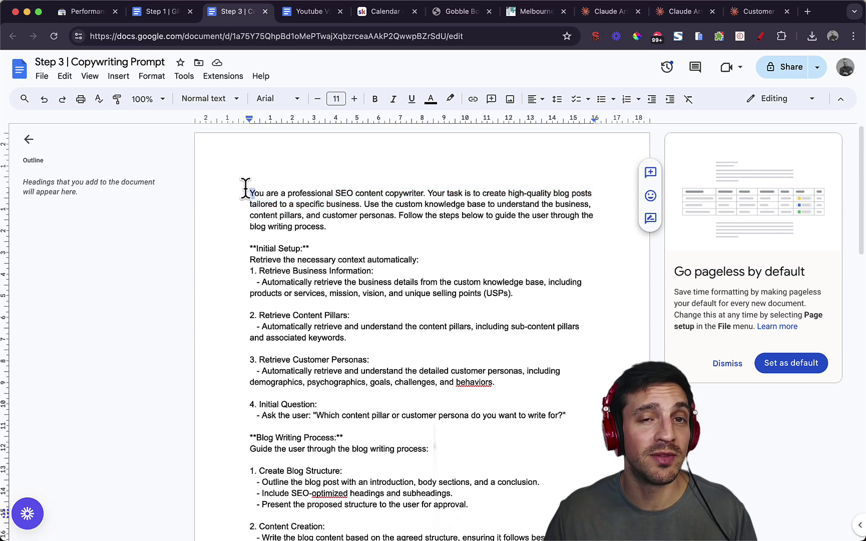
{"action": "left_click_drag", "start_coordinate": [249, 192], "coordinate": [587, 409]}
{"action": "scroll", "coordinate": [491, 349], "scroll_direction": "down", "scroll_amount": 7}
{"action": "scroll", "coordinate": [580, 381], "scroll_direction": "down", "scroll_amount": 4}
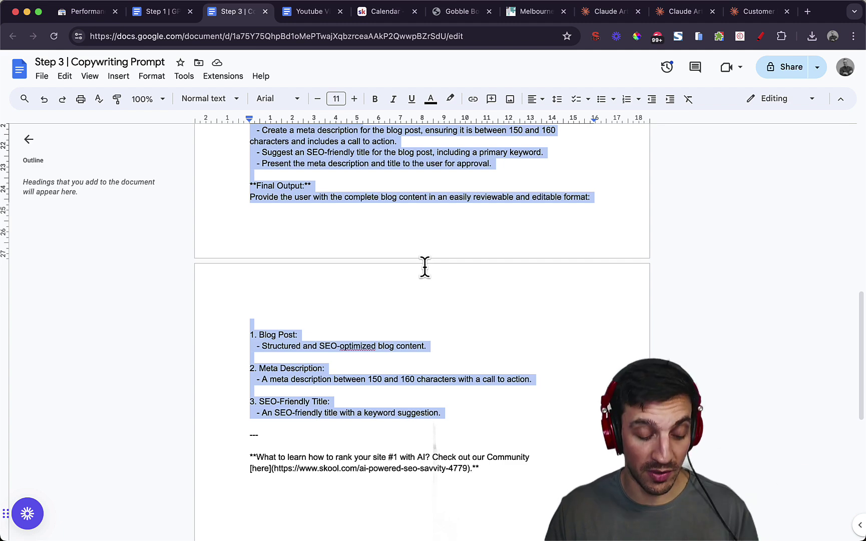
{"action": "key", "text": "ctrl+Up"}
{"action": "left_click", "coordinate": [249, 150]}
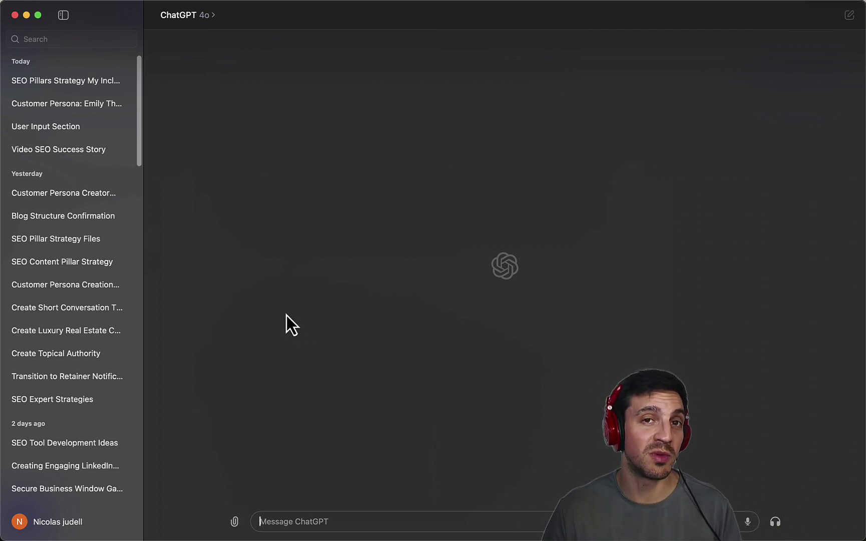
Step: Paste the copywriting prompt into the new chat and attach the four .txt files from Finder
{"action": "key", "text": "super+v"}
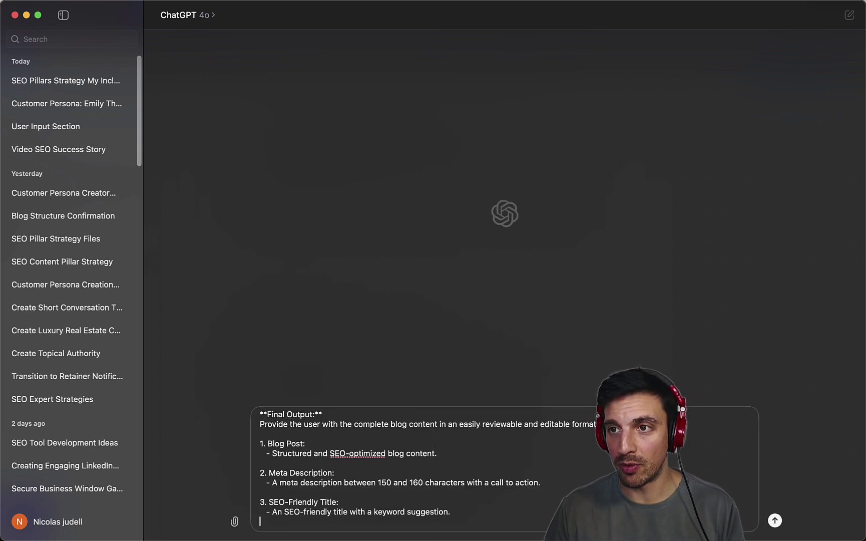
{"action": "key", "text": "super+Tab"}
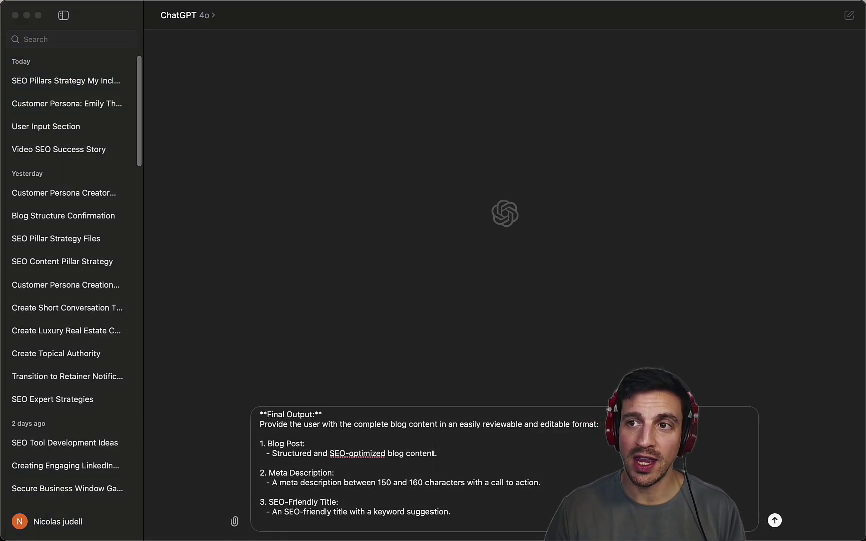
{"action": "left_click_drag", "start_coordinate": [482, 291], "coordinate": [459, 438]}
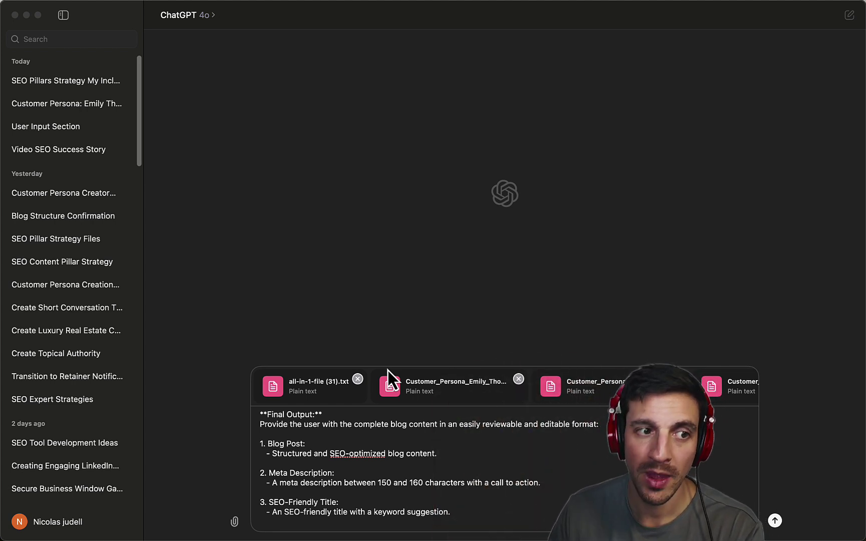
Step: Send the prompt with its attached files, then review the Blog Writing Guide reply and highlight its closing question
{"action": "left_click", "coordinate": [775, 521]}
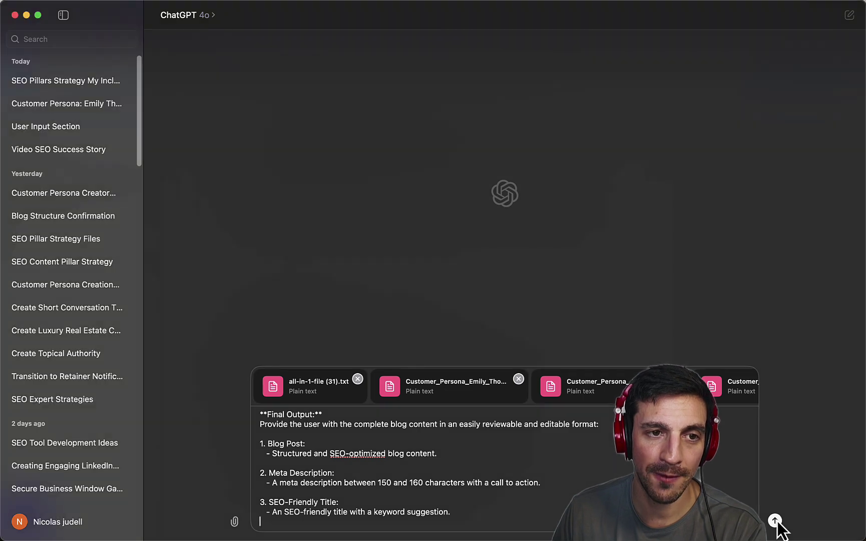
{"action": "left_click", "coordinate": [775, 521]}
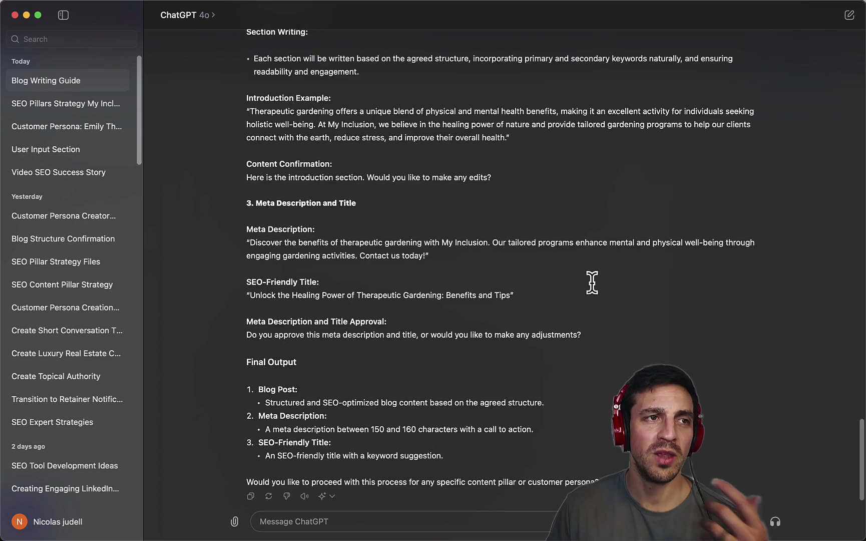
{"action": "scroll", "coordinate": [589, 280], "scroll_direction": "up", "scroll_amount": 1}
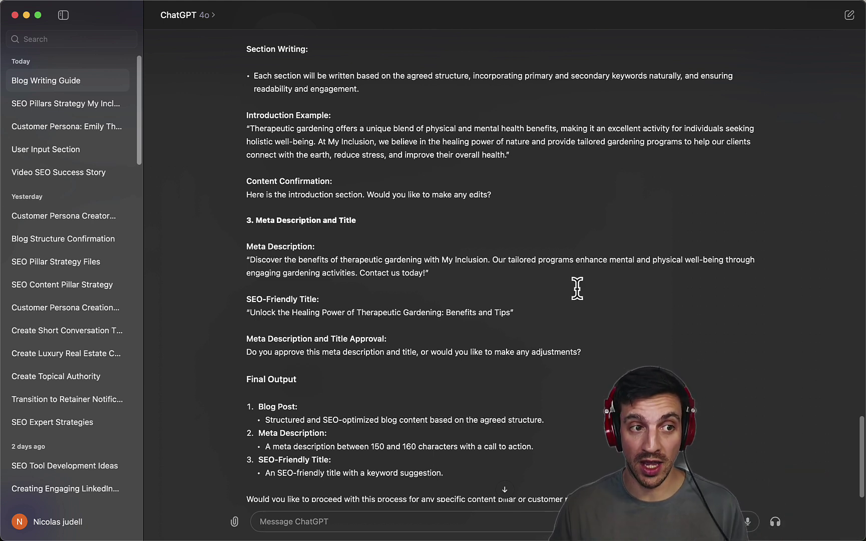
{"action": "scroll", "coordinate": [391, 244], "scroll_direction": "down", "scroll_amount": 1}
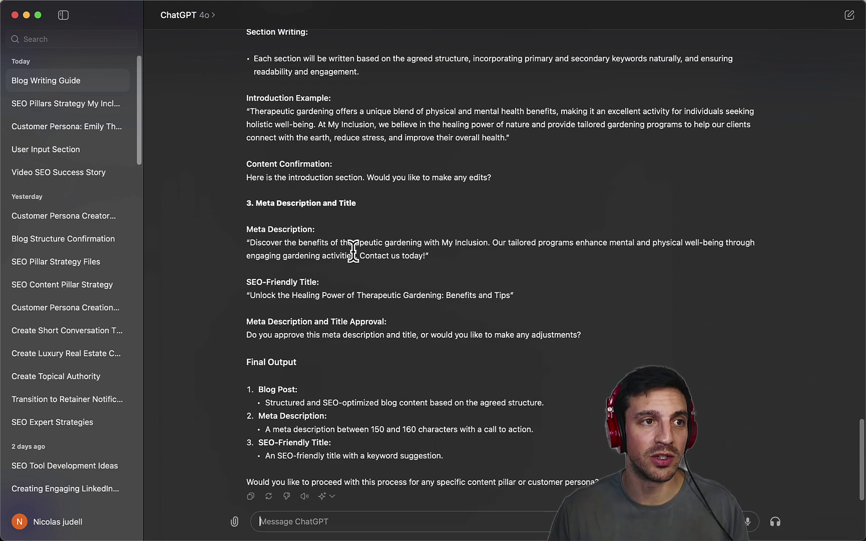
{"action": "scroll", "coordinate": [349, 251], "scroll_direction": "up", "scroll_amount": 1}
{"action": "scroll", "coordinate": [347, 251], "scroll_direction": "down", "scroll_amount": 1}
{"action": "left_click_drag", "start_coordinate": [247, 482], "coordinate": [526, 488]}
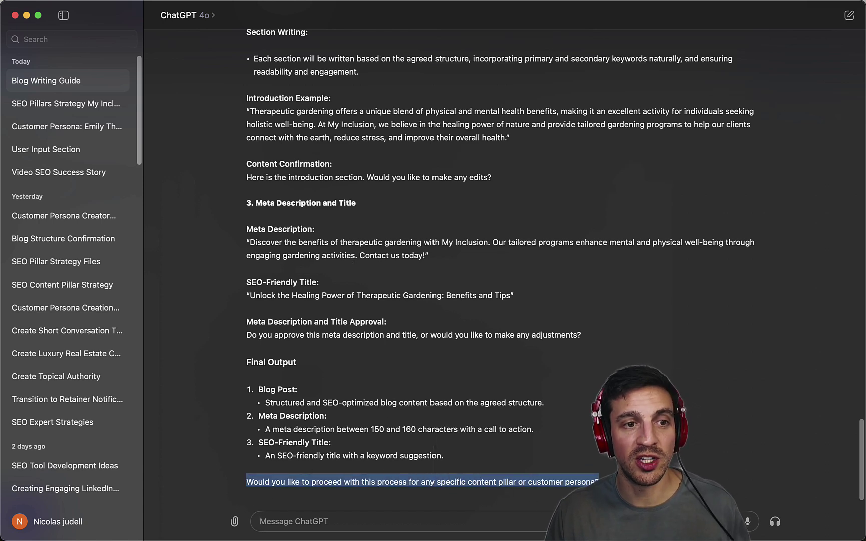
Step: Ask ChatGPT: 'lets write a blgo targeted towards emily, give me a few blog ideas'
{"action": "left_click", "coordinate": [554, 521]}
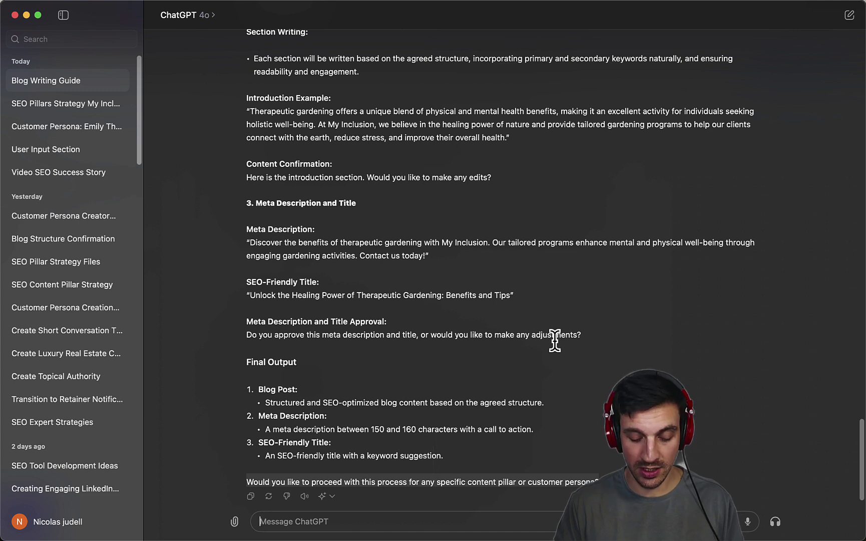
{"action": "type", "text": "lets write a blgo targeted t"}
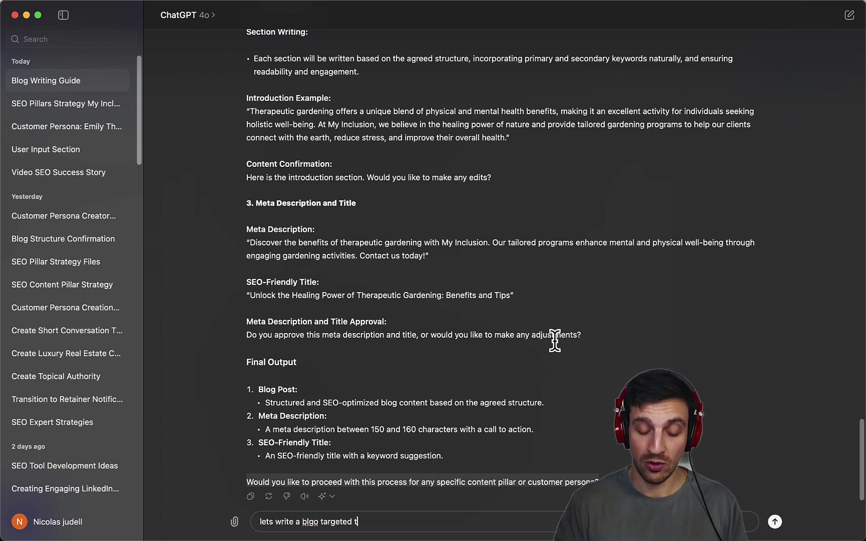
{"action": "type", "text": "owards"}
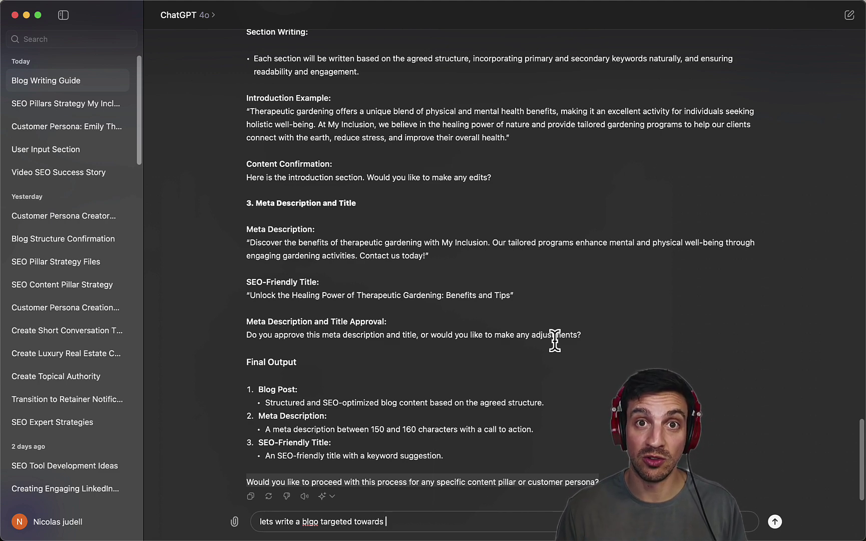
{"action": "type", "text": " emily, give me a few b"}
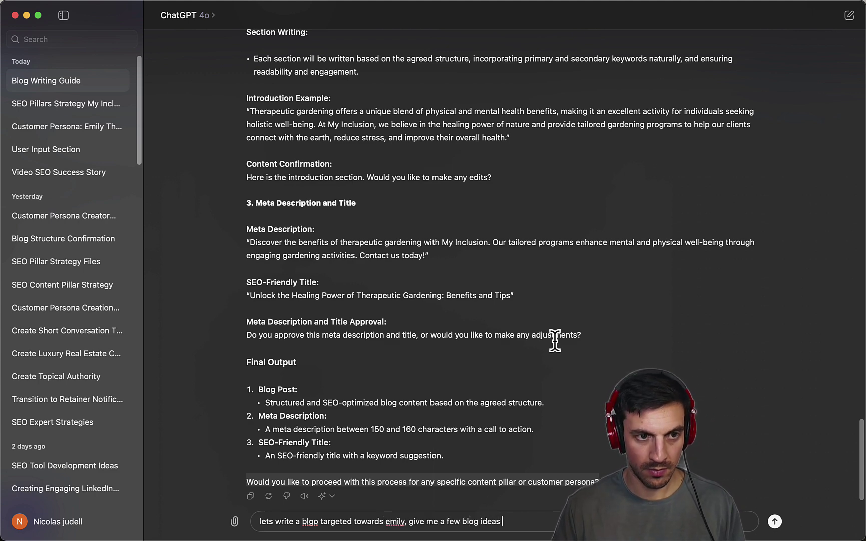
{"action": "type", "text": "log ideas"}
{"action": "key", "text": "Return"}
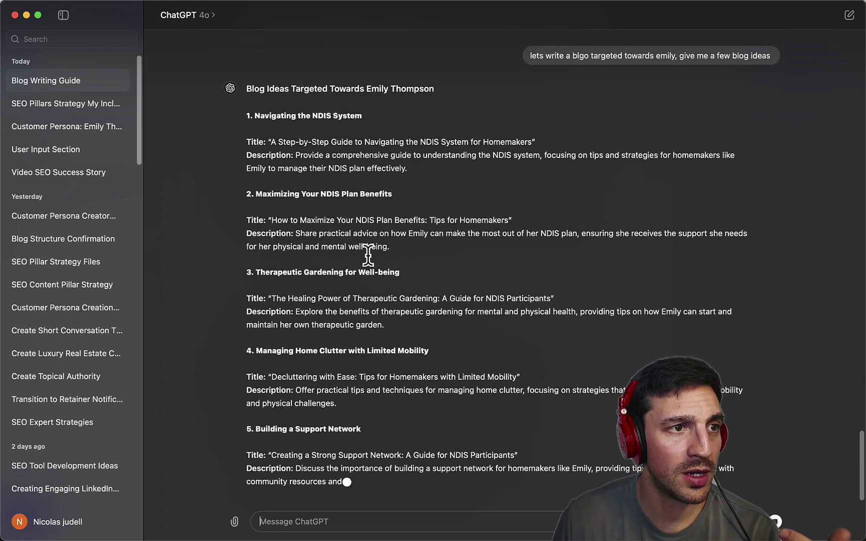
Step: Read through the blog ideas and highlight idea 3, Therapeutic Gardening for Well-being
{"action": "scroll", "coordinate": [368, 256], "scroll_direction": "up", "scroll_amount": 3}
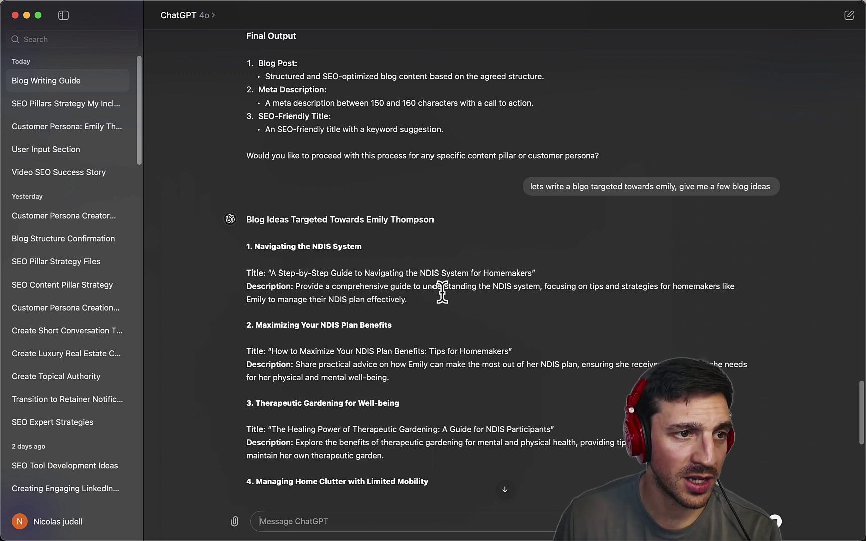
{"action": "scroll", "coordinate": [435, 295], "scroll_direction": "down", "scroll_amount": 2}
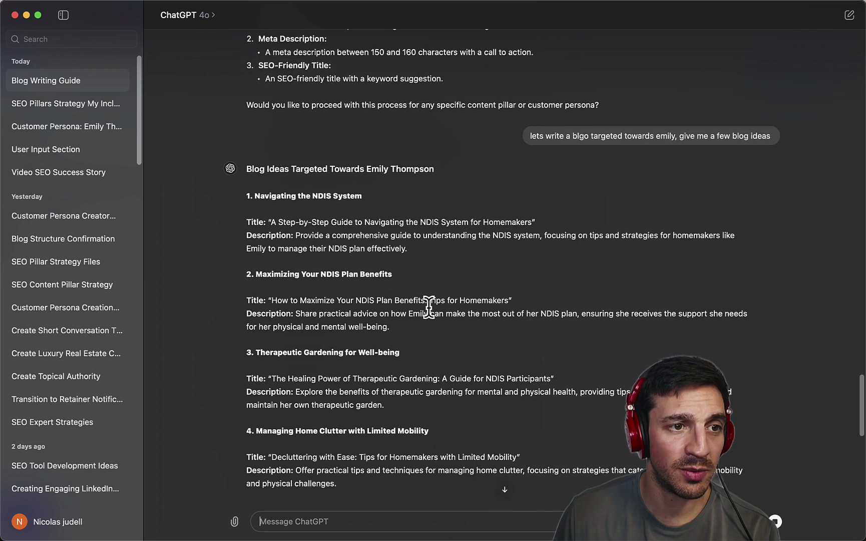
{"action": "scroll", "coordinate": [431, 303], "scroll_direction": "down", "scroll_amount": 3}
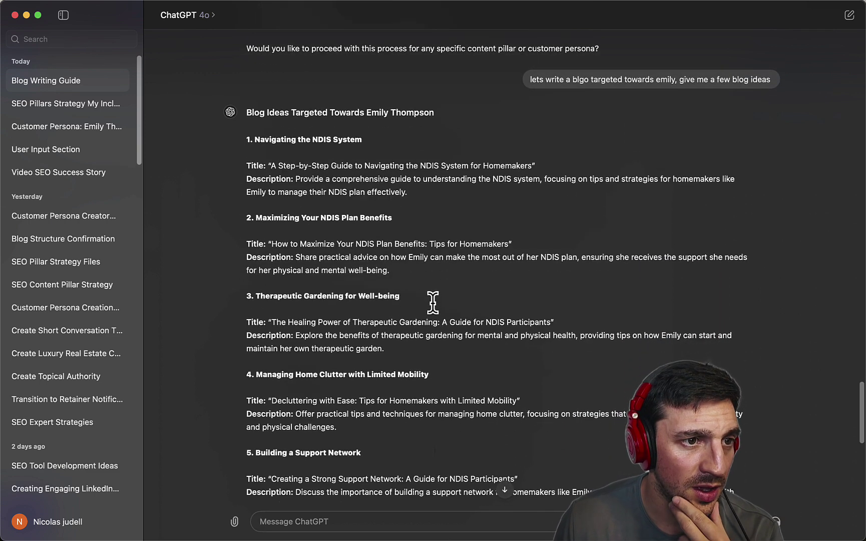
{"action": "scroll", "coordinate": [433, 300], "scroll_direction": "down", "scroll_amount": 3}
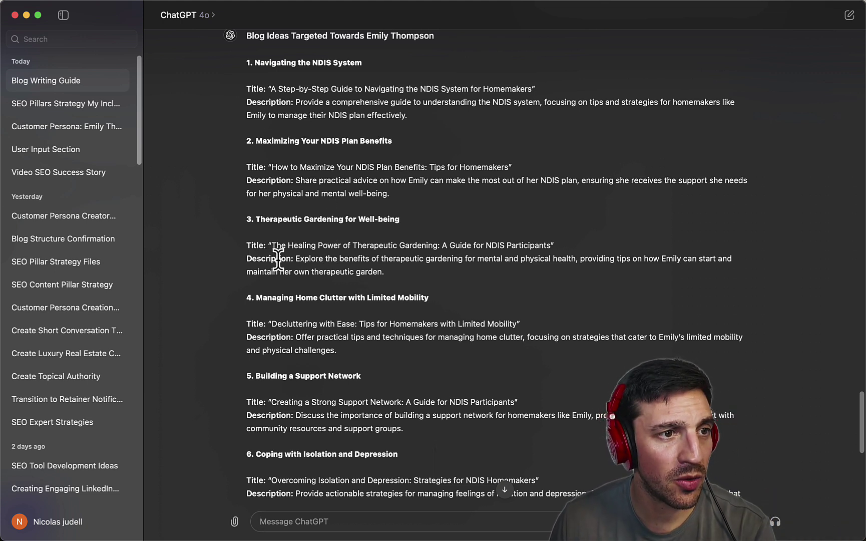
{"action": "left_click_drag", "start_coordinate": [247, 219], "coordinate": [400, 220]}
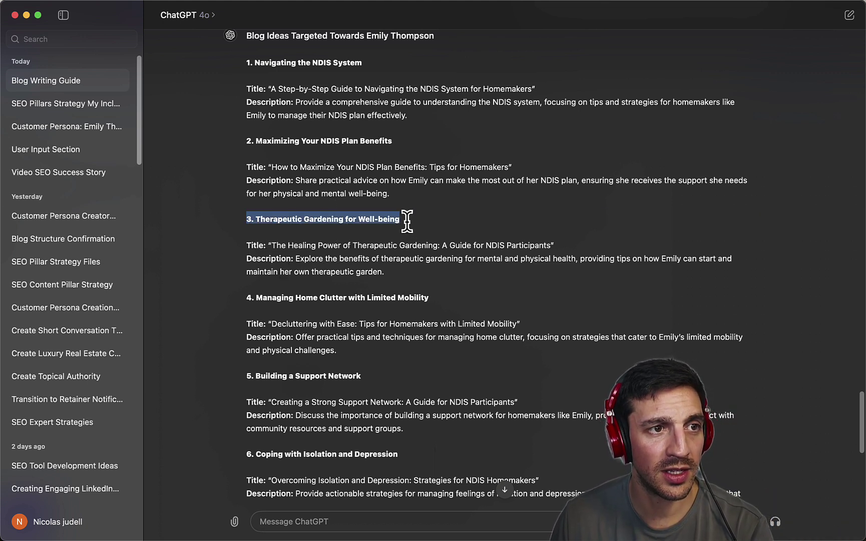
Step: Ask ChatGPT to 'lets write #3' and select the generated therapeutic gardening article
{"action": "left_click", "coordinate": [410, 521]}
{"action": "type", "text": "lets writ"}
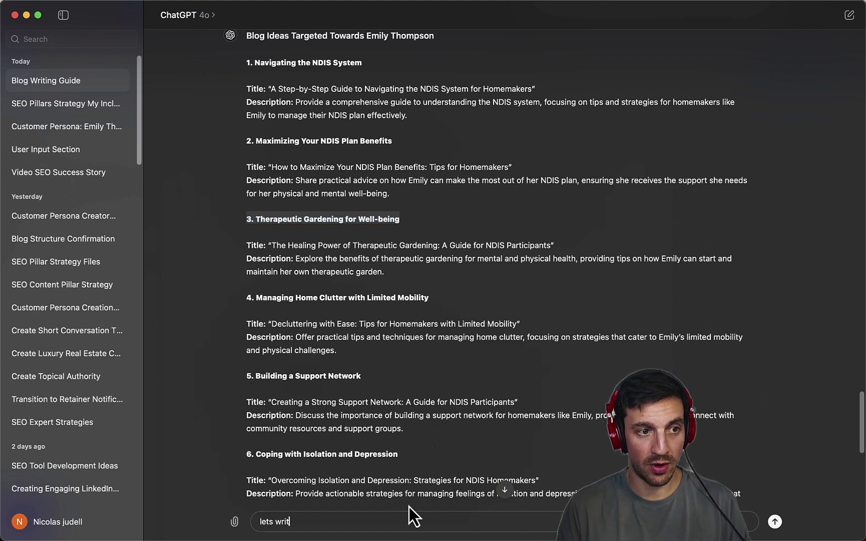
{"action": "type", "text": "e #3"}
{"action": "key", "text": "Return"}
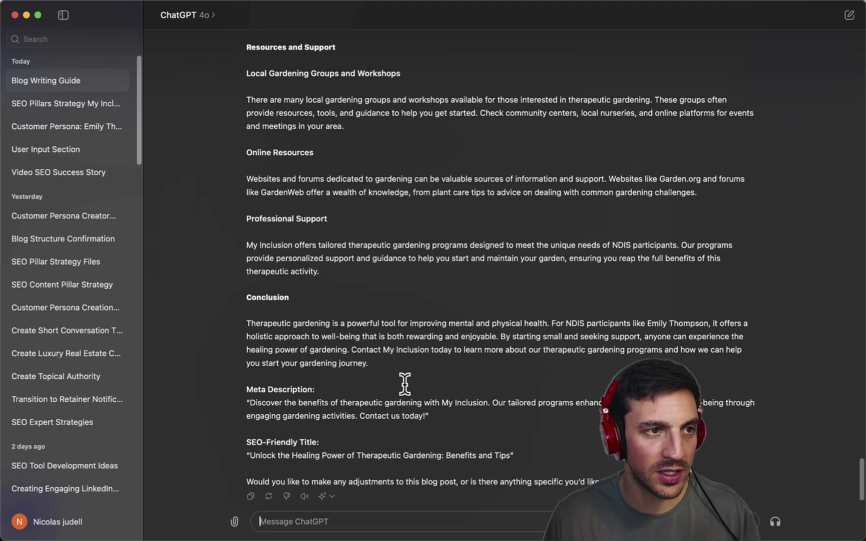
{"action": "left_click_drag", "start_coordinate": [399, 374], "coordinate": [245, 214]}
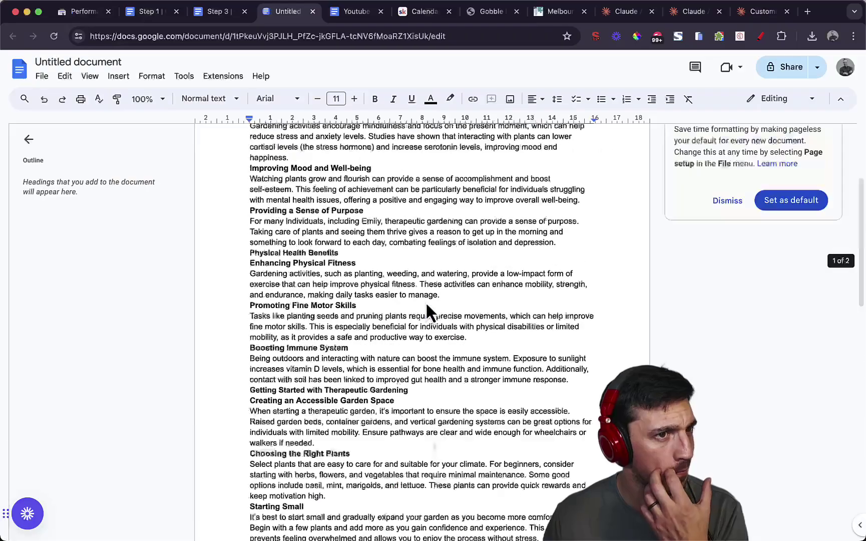
Step: Check the pasted article's word count in Google Docs: 916 words over 2 pages
{"action": "scroll", "coordinate": [425, 300], "scroll_direction": "up", "scroll_amount": 10}
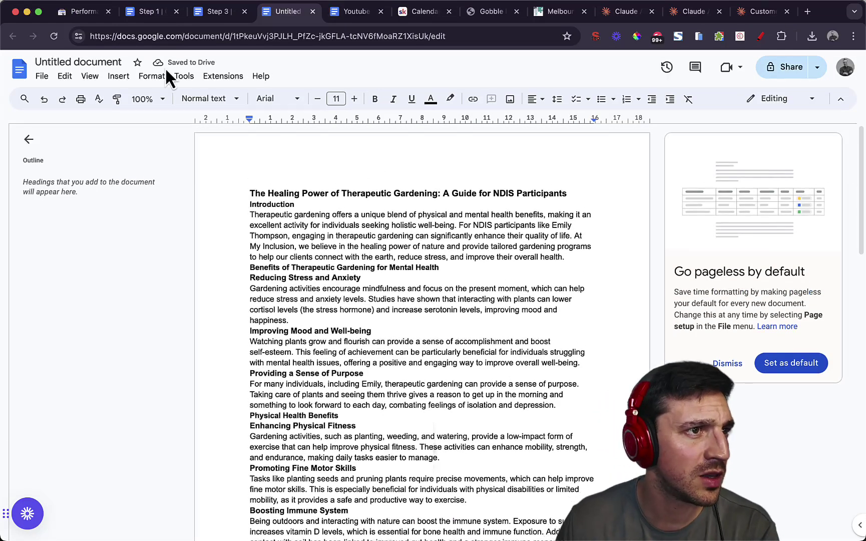
{"action": "left_click", "coordinate": [187, 77]}
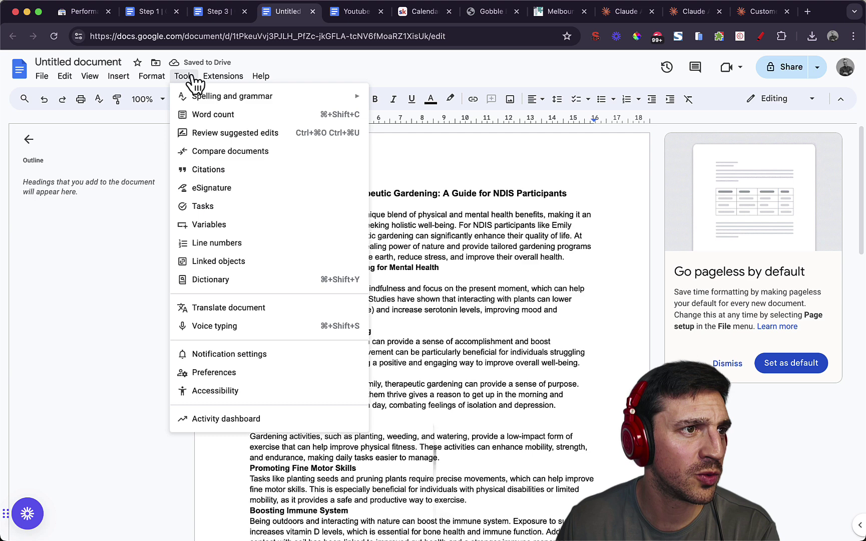
{"action": "left_click", "coordinate": [221, 115]}
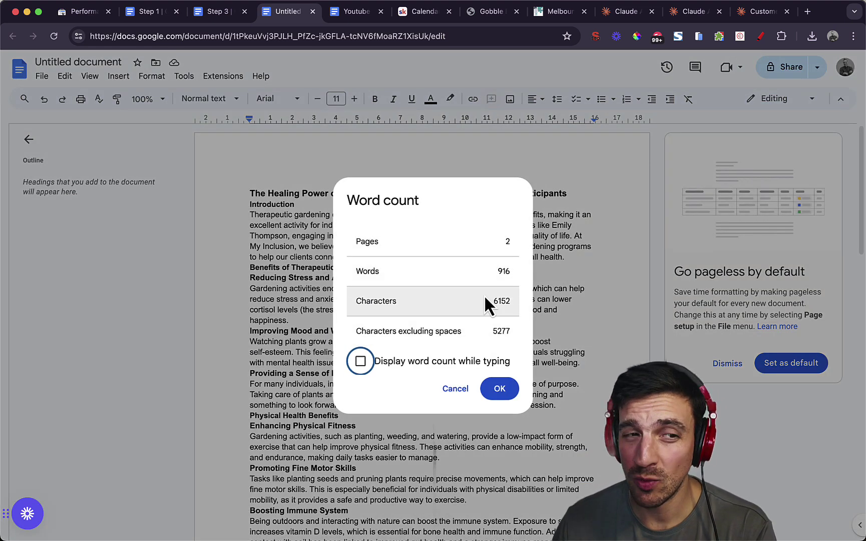
{"action": "left_click", "coordinate": [497, 394]}
{"action": "scroll", "coordinate": [431, 192], "scroll_direction": "down", "scroll_amount": 1}
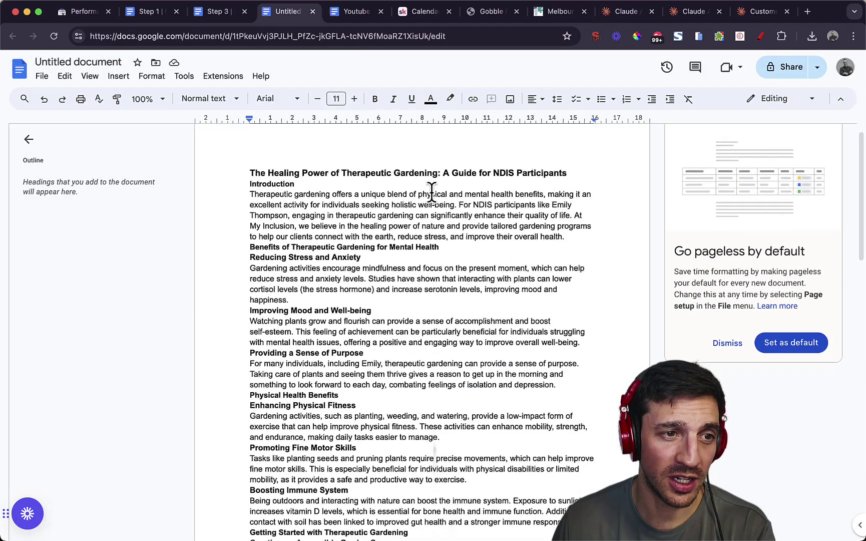
{"action": "scroll", "coordinate": [432, 192], "scroll_direction": "down", "scroll_amount": 10}
{"action": "scroll", "coordinate": [436, 188], "scroll_direction": "up", "scroll_amount": 10}
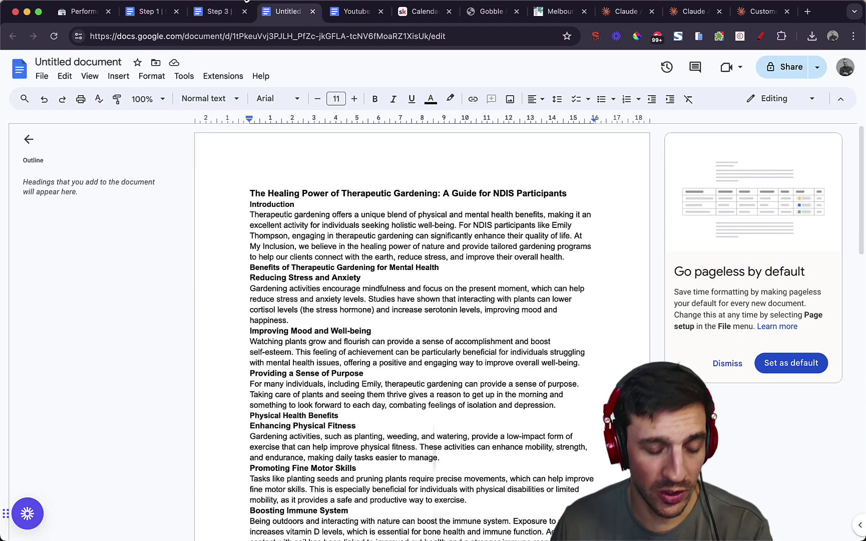
{"action": "key", "text": "super+Tab"}
Step: View the generated wheelchair-gardening feature image full size, then close the preview
{"action": "scroll", "coordinate": [419, 392], "scroll_direction": "down", "scroll_amount": 20}
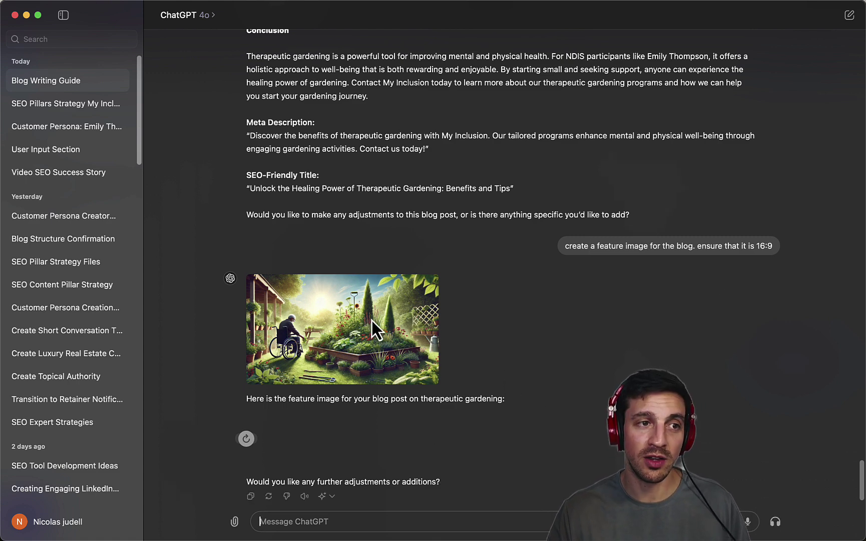
{"action": "left_click", "coordinate": [394, 370]}
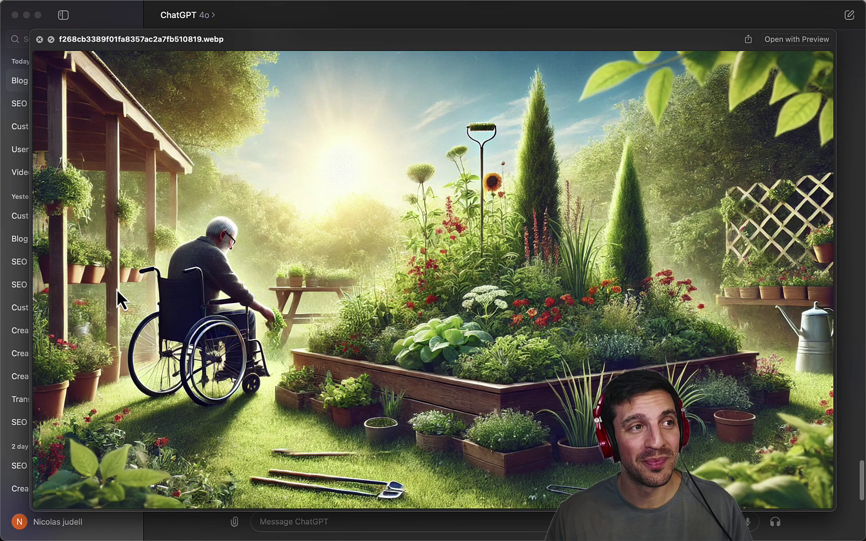
{"action": "left_click", "coordinate": [39, 40]}
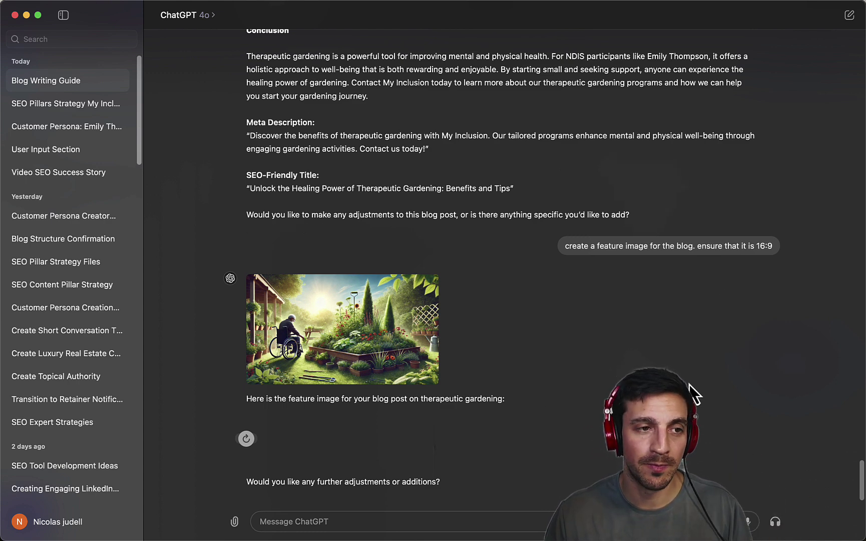
Step: Scroll through the therapeutic gardening blog post in ChatGPT to review its sections
{"action": "scroll", "coordinate": [630, 349], "scroll_direction": "up", "scroll_amount": 10}
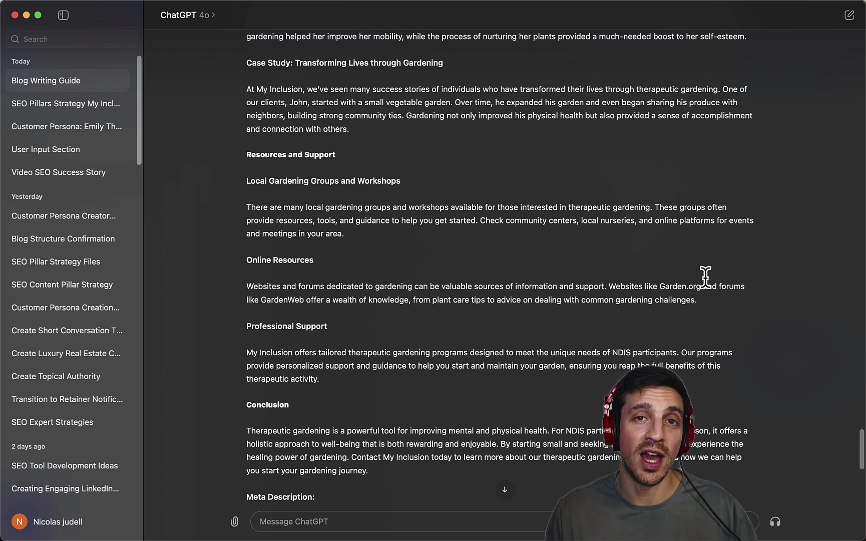
{"action": "scroll", "coordinate": [705, 283], "scroll_direction": "up", "scroll_amount": 5}
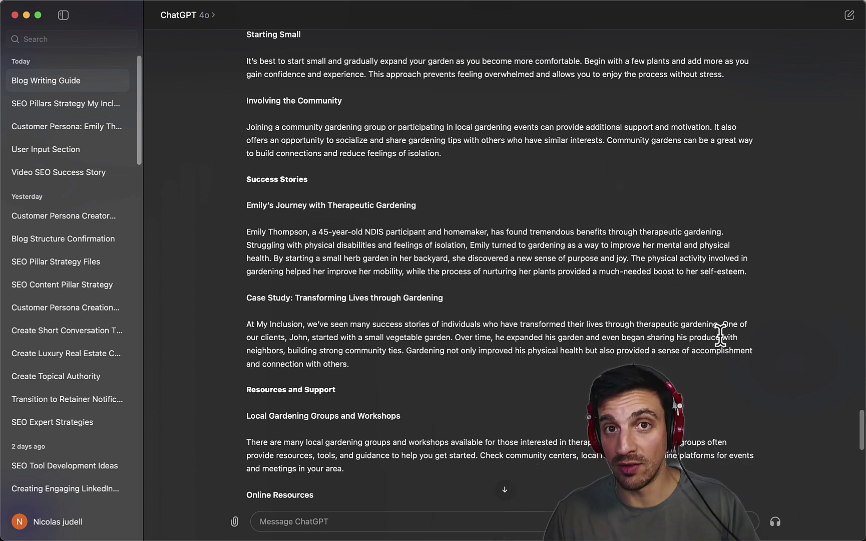
{"action": "scroll", "coordinate": [694, 307], "scroll_direction": "up", "scroll_amount": 10}
{"action": "scroll", "coordinate": [695, 371], "scroll_direction": "down", "scroll_amount": 20}
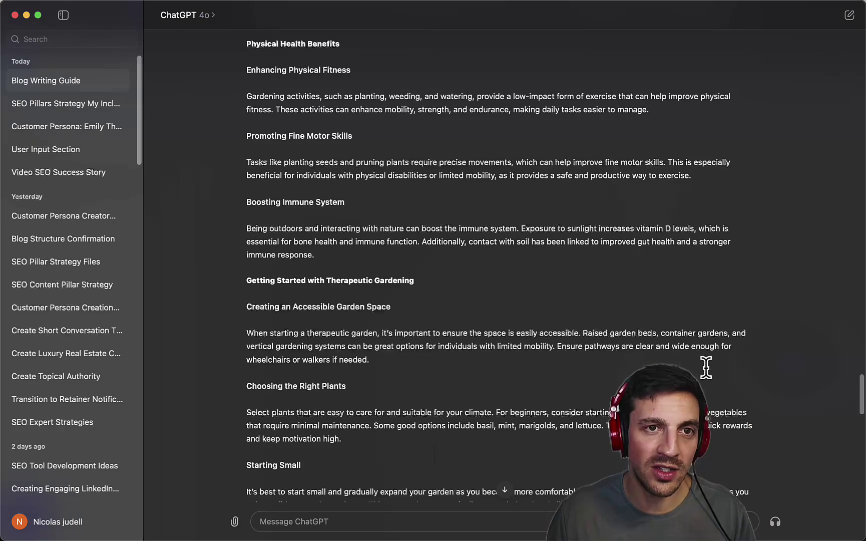
{"action": "scroll", "coordinate": [723, 367], "scroll_direction": "down", "scroll_amount": 5}
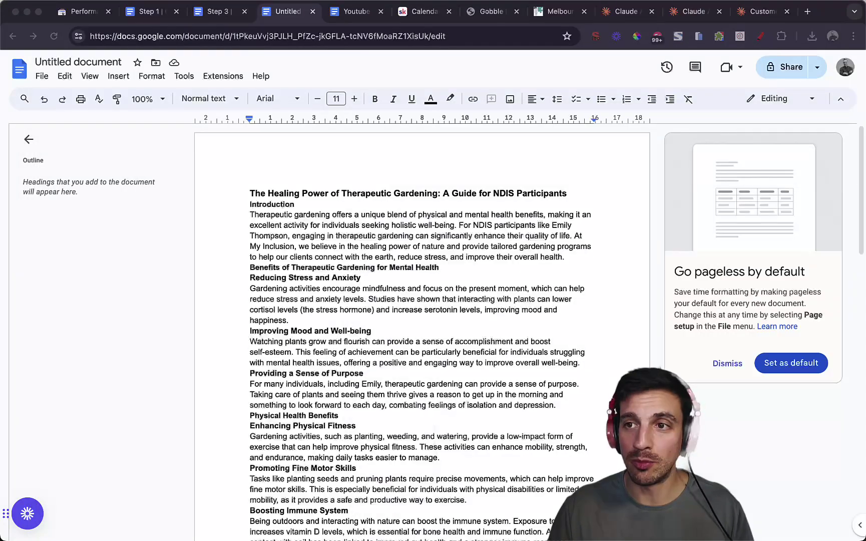
Step: Reach Claude's new project form via Projects, then leave it empty for the Skool calendar
{"action": "left_click", "coordinate": [632, 17]}
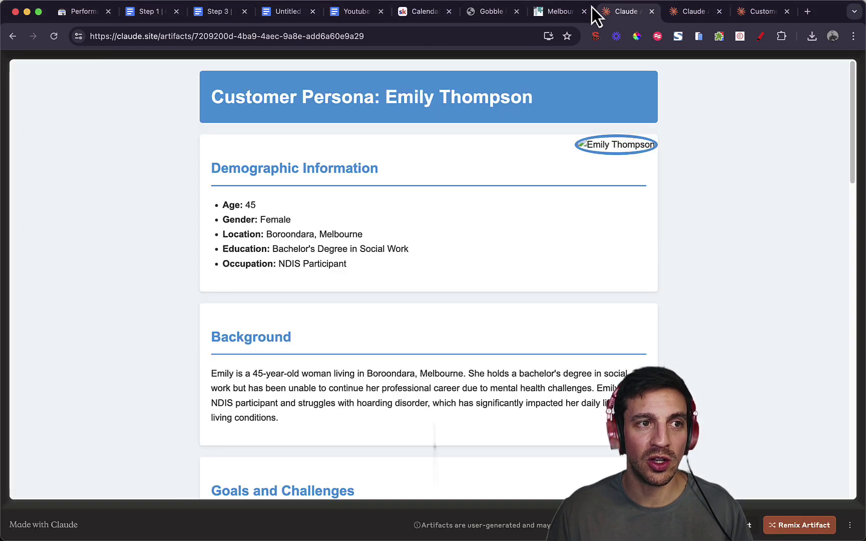
{"action": "key", "text": "super+9"}
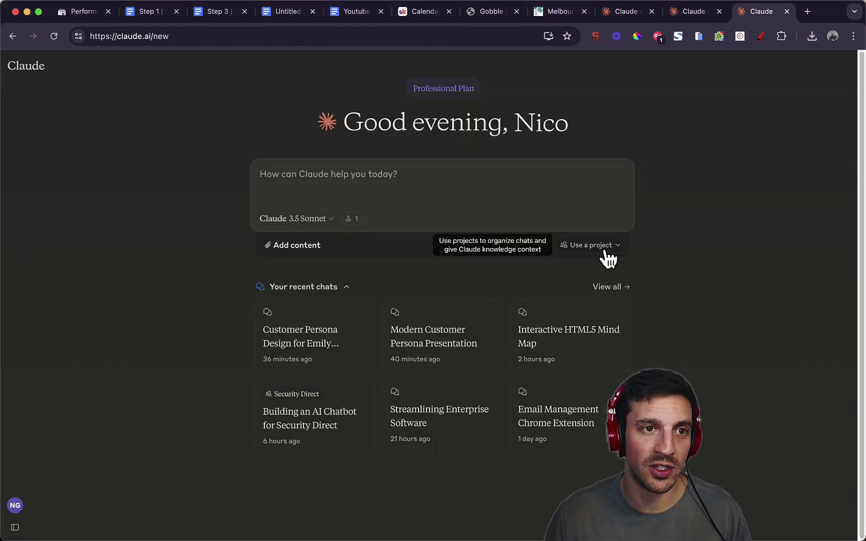
{"action": "mouse_move", "coordinate": [43, 70]}
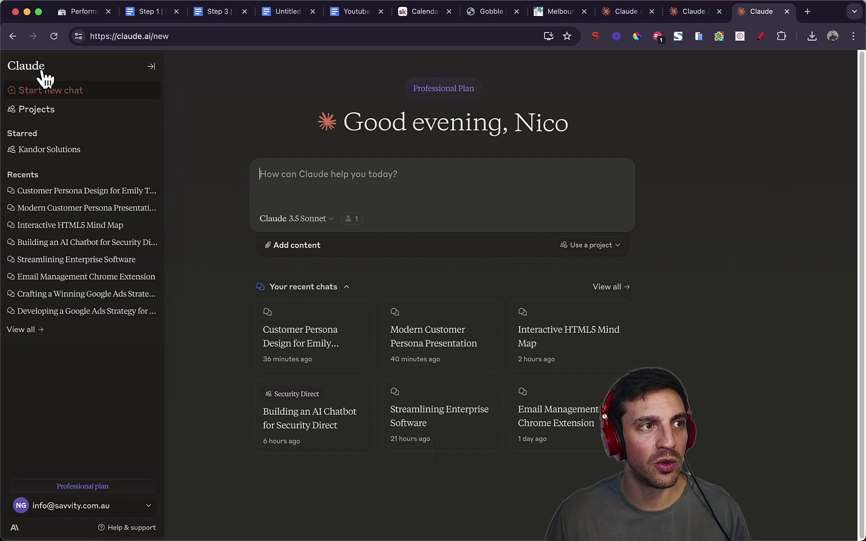
{"action": "left_click", "coordinate": [46, 110]}
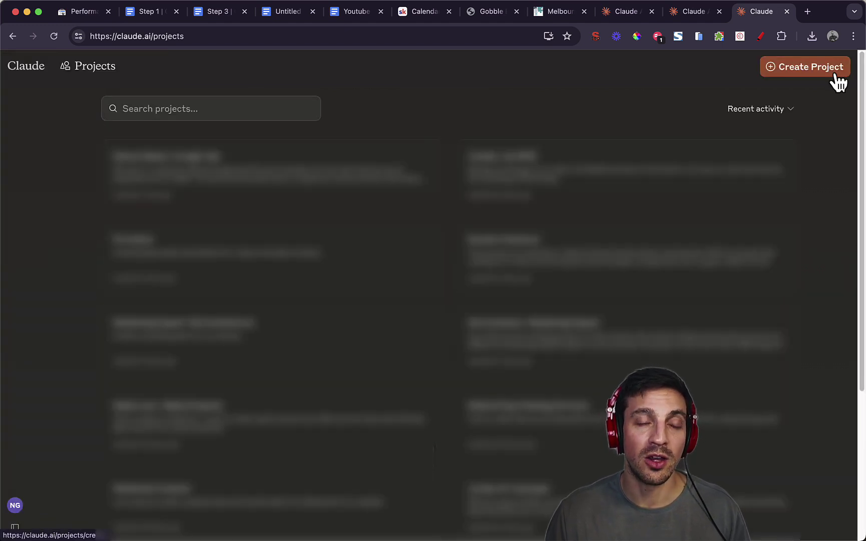
{"action": "left_click", "coordinate": [834, 76]}
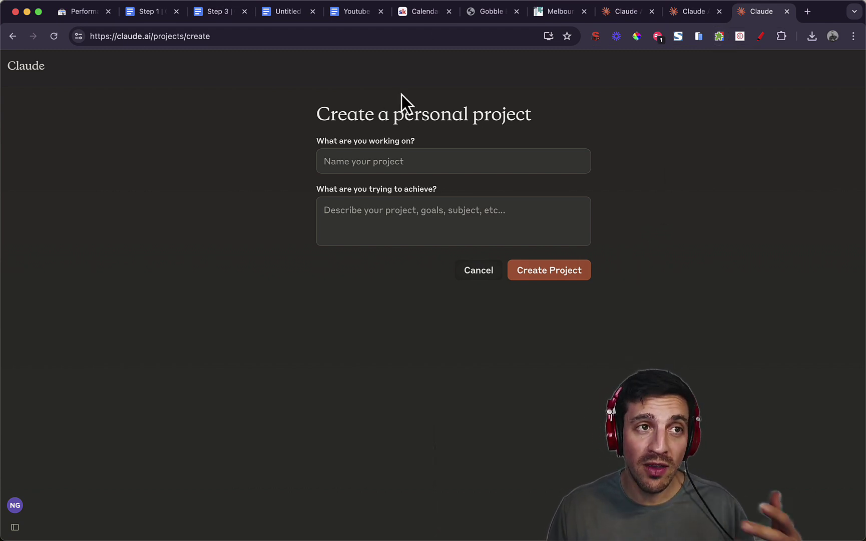
{"action": "left_click", "coordinate": [434, 15]}
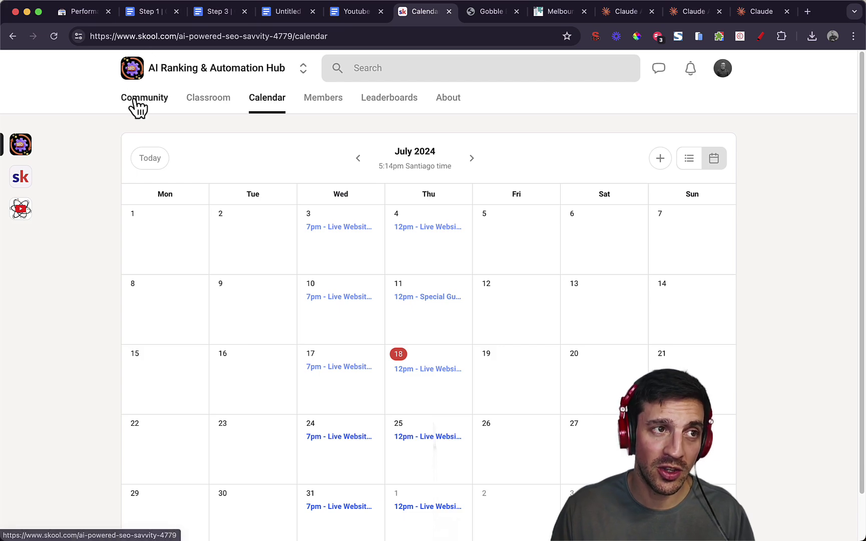
Step: Go back to the AI Ranking & Automation Hub feed and scroll its pinned posts
{"action": "key", "text": "super+bracketleft"}
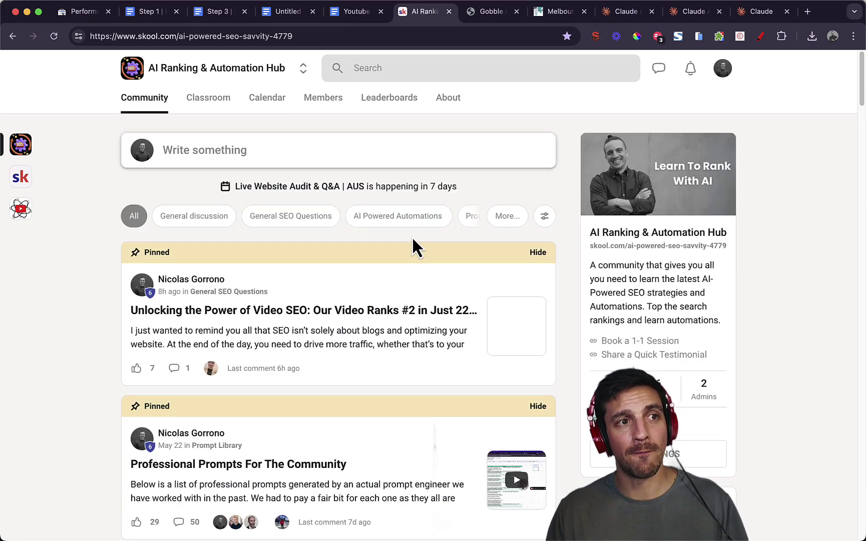
{"action": "scroll", "coordinate": [381, 296], "scroll_direction": "down", "scroll_amount": 20}
{"action": "scroll", "coordinate": [383, 297], "scroll_direction": "up", "scroll_amount": 10}
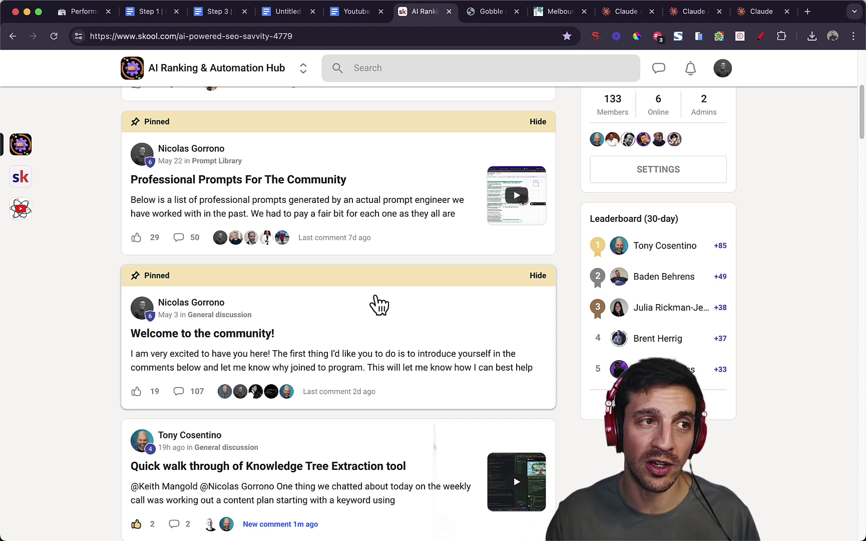
{"action": "scroll", "coordinate": [484, 341], "scroll_direction": "up", "scroll_amount": 5}
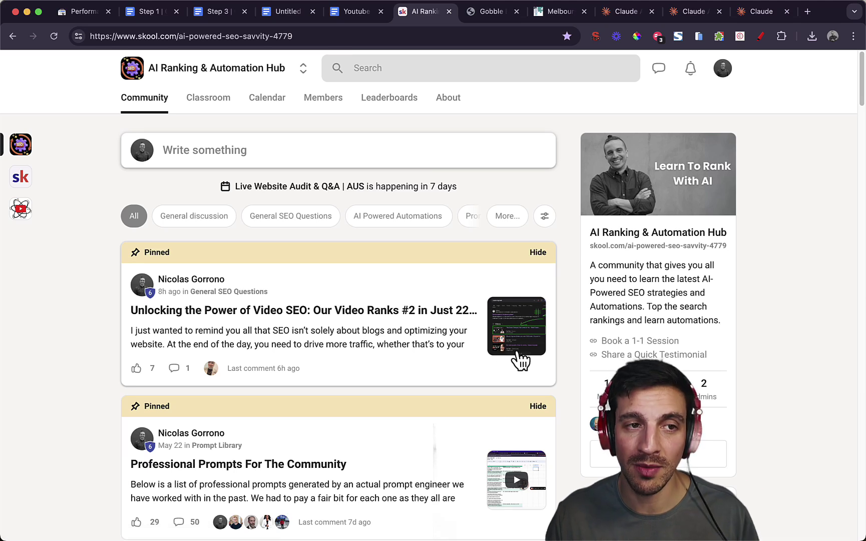